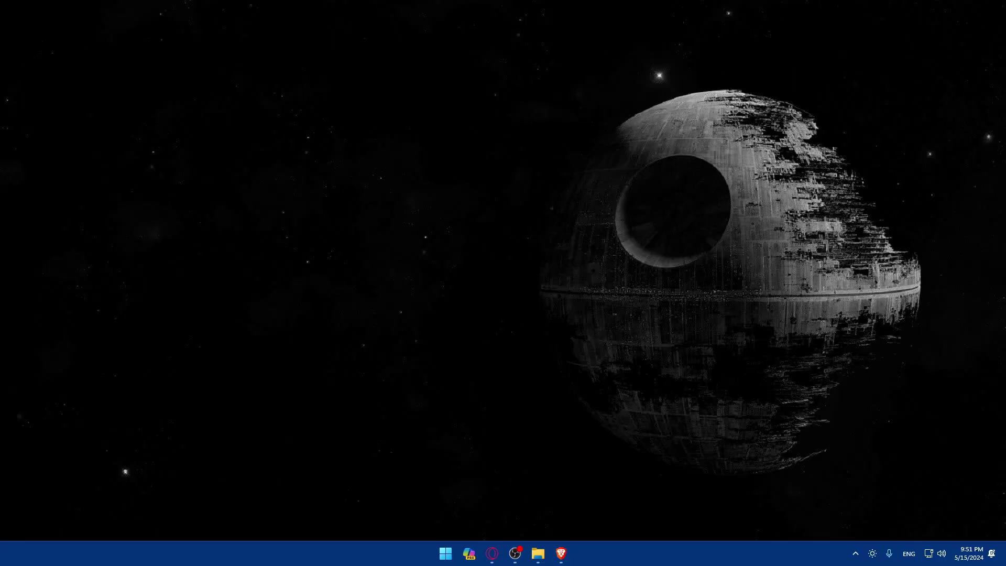
Open a new Brave window and load godaddy.com.
{"action": "left_click", "coordinate": [562, 554]}
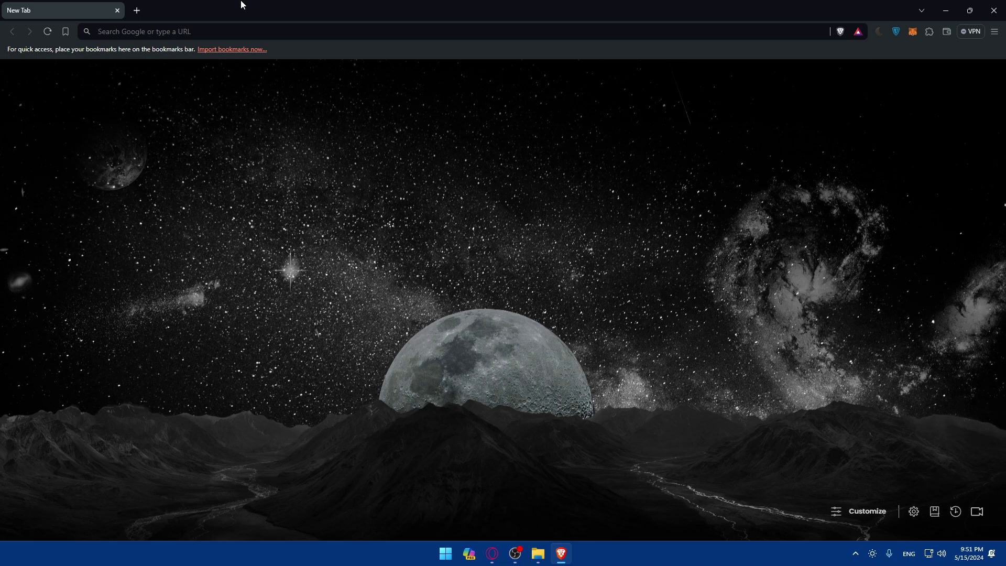
{"action": "left_click", "coordinate": [163, 31]}
{"action": "type", "text": "go"}
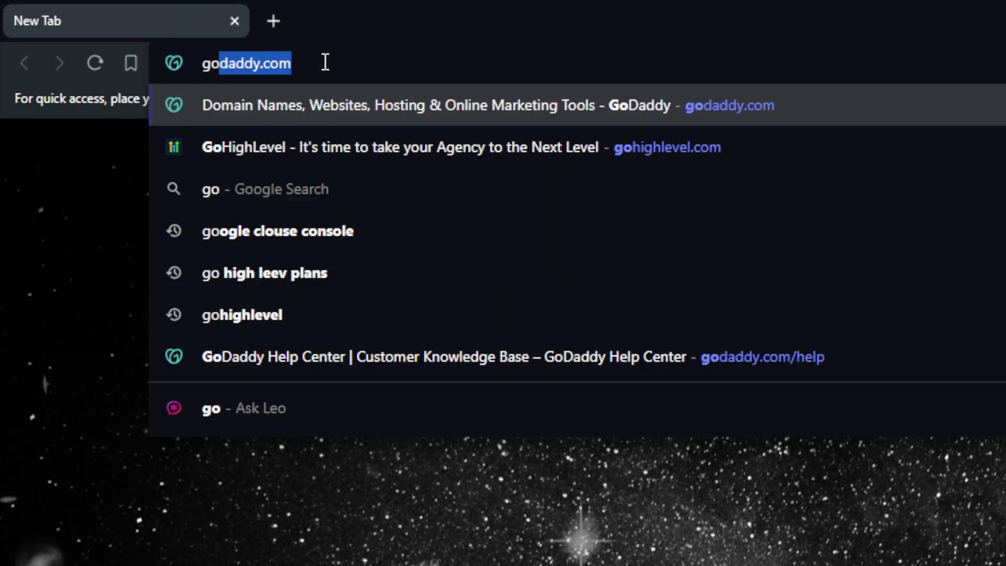
{"action": "type", "text": "daddy.com"}
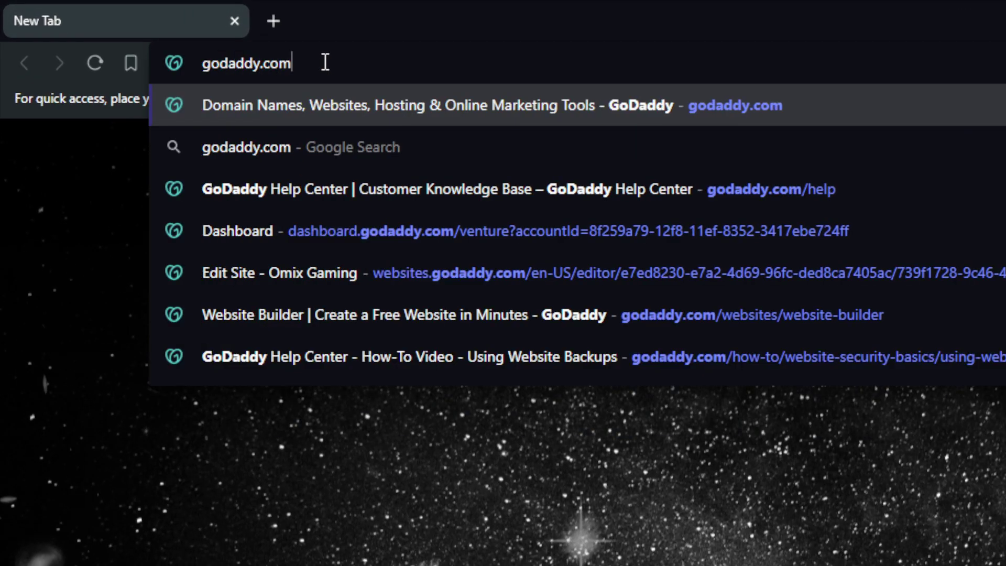
{"action": "key", "text": "Return"}
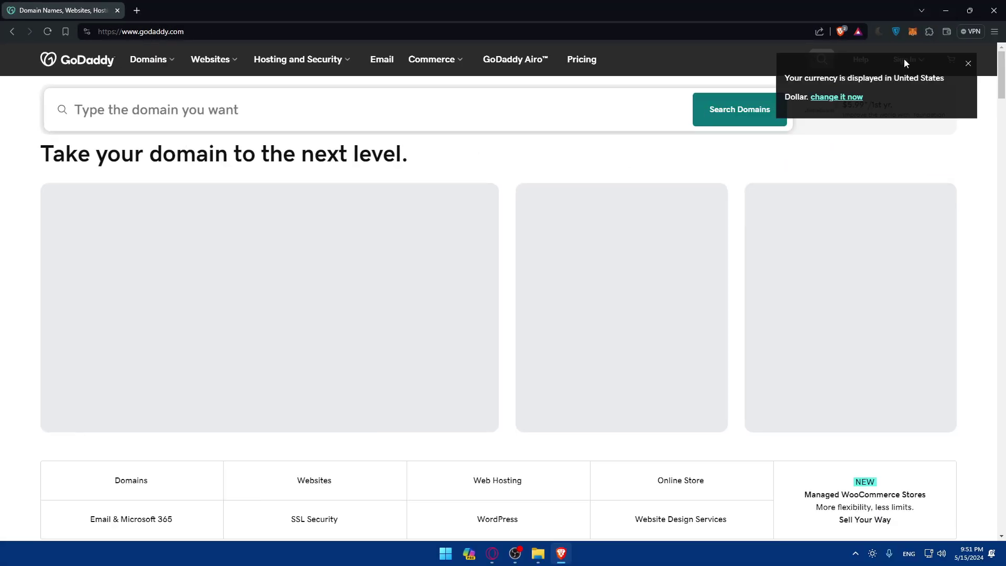
Dismiss the currency notice, then open and close the account menu.
{"action": "left_click", "coordinate": [983, 64]}
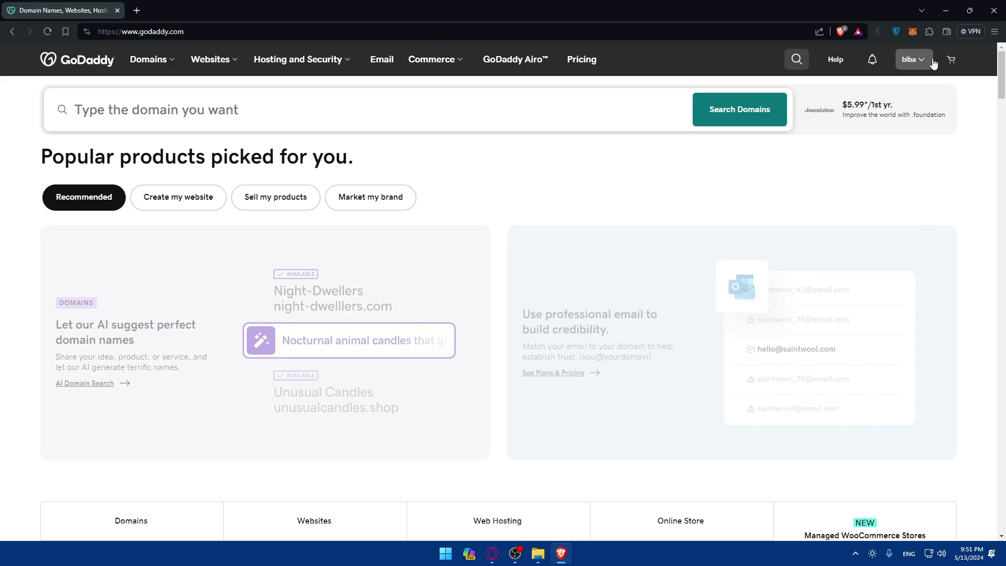
{"action": "left_click", "coordinate": [923, 67]}
{"action": "left_click", "coordinate": [905, 66]}
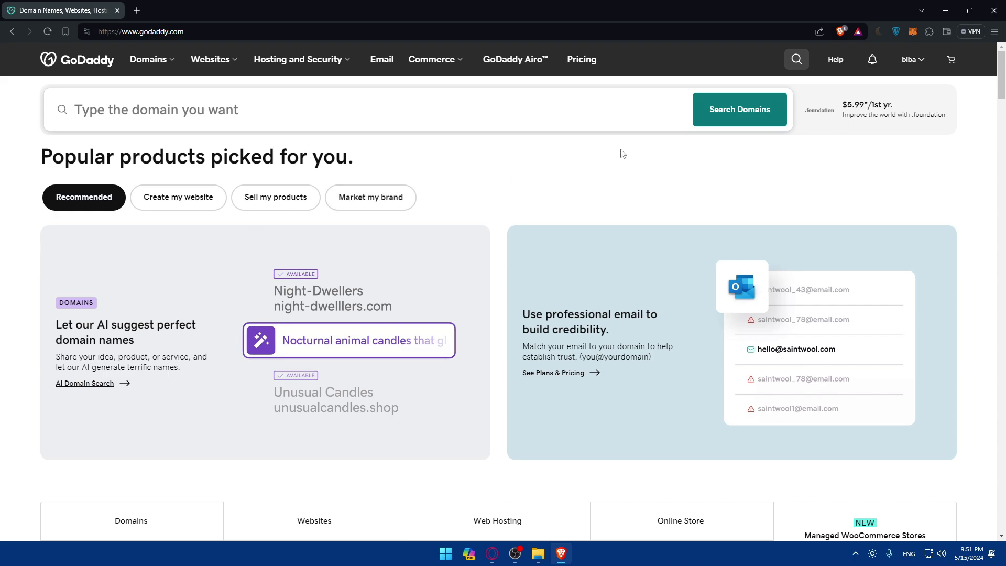
Go to My Products from the account menu and toggle the Websites + Marketing section.
{"action": "left_click", "coordinate": [911, 60]}
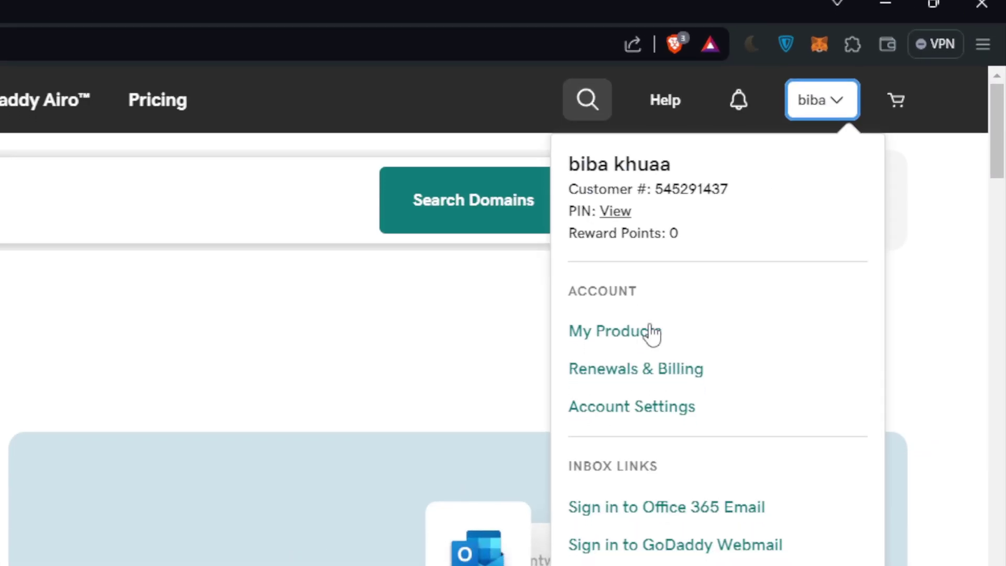
{"action": "left_click", "coordinate": [636, 285]}
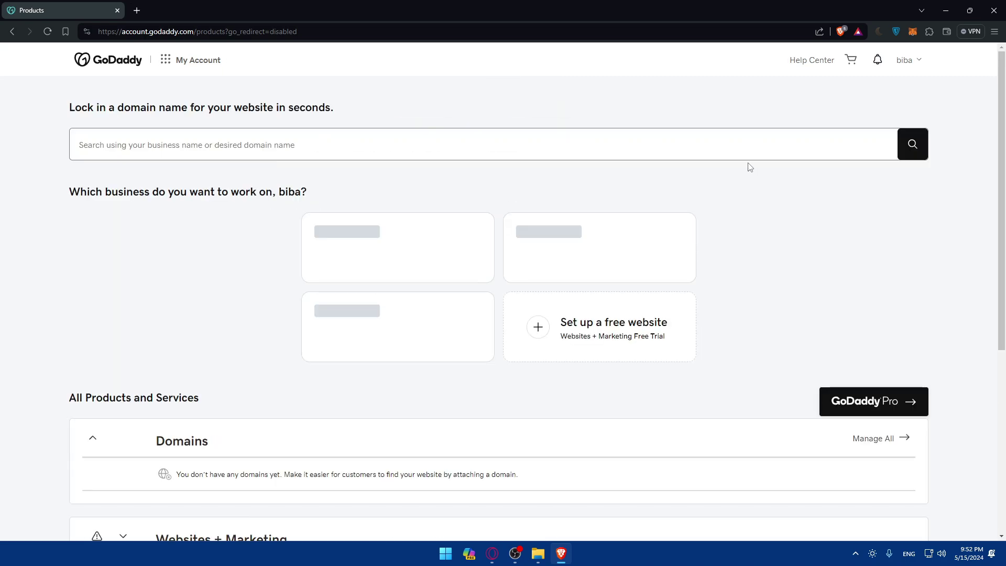
{"action": "scroll", "coordinate": [639, 177], "scroll_direction": "down", "scroll_amount": 5}
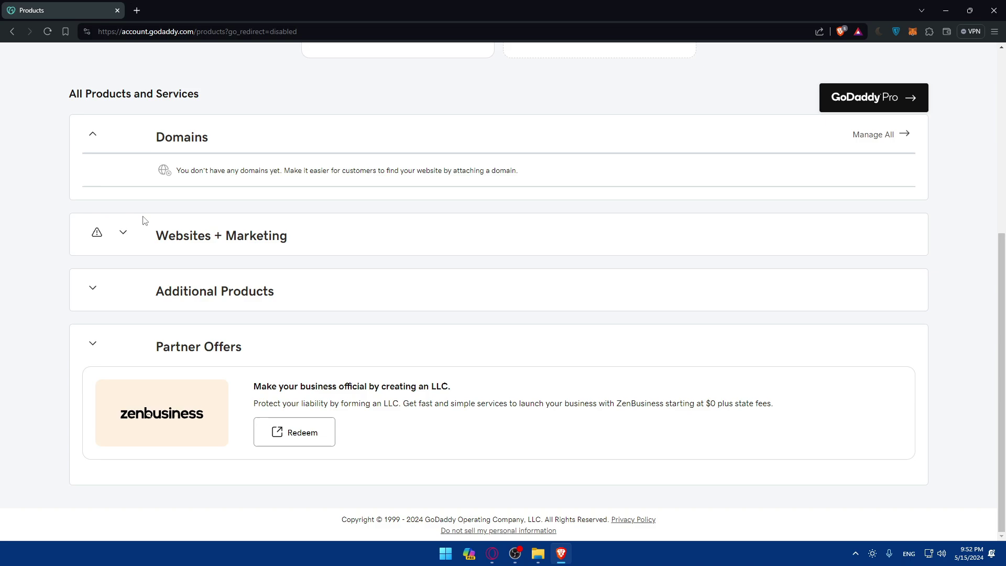
{"action": "left_click", "coordinate": [146, 239]}
{"action": "left_click", "coordinate": [135, 239]}
Expand Additional Products, collapse Partner Offers, then choose Manage All under Domains.
{"action": "left_click", "coordinate": [111, 294]}
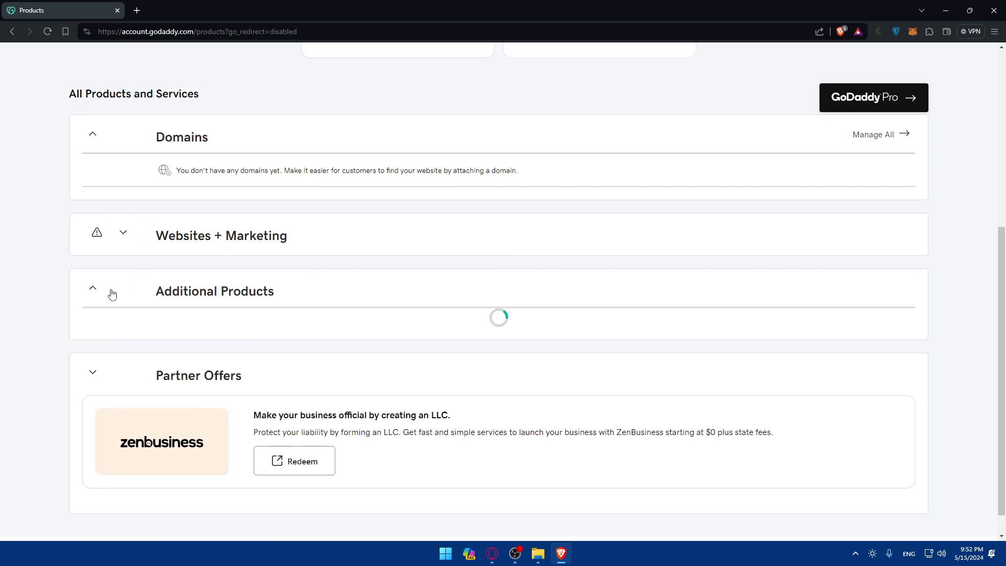
{"action": "scroll", "coordinate": [126, 281], "scroll_direction": "down", "scroll_amount": 1}
{"action": "left_click", "coordinate": [91, 343]}
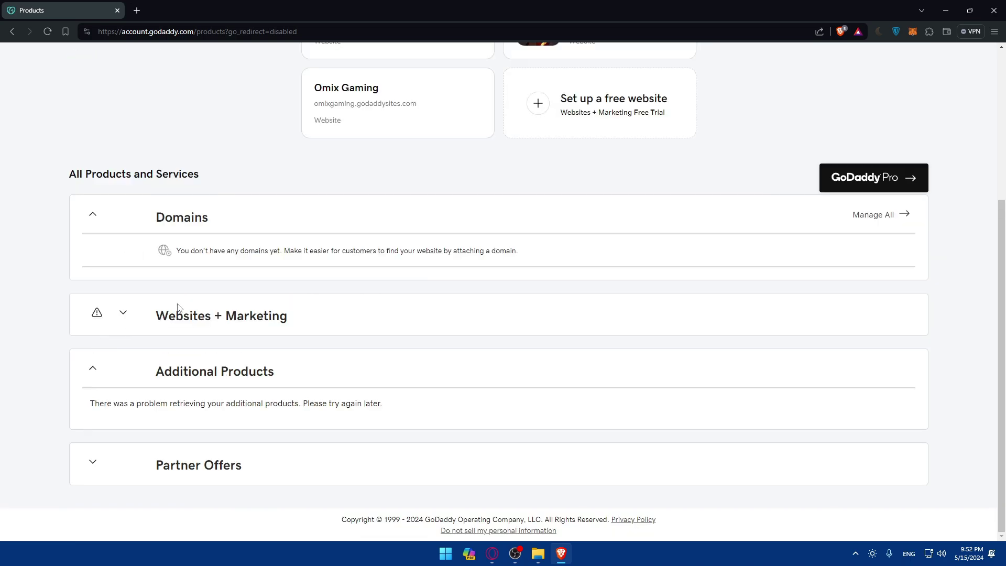
{"action": "scroll", "coordinate": [218, 283], "scroll_direction": "up", "scroll_amount": 4}
{"action": "scroll", "coordinate": [227, 278], "scroll_direction": "down", "scroll_amount": 4}
{"action": "scroll", "coordinate": [227, 280], "scroll_direction": "up", "scroll_amount": 4}
{"action": "scroll", "coordinate": [229, 282], "scroll_direction": "down", "scroll_amount": 4}
{"action": "scroll", "coordinate": [229, 282], "scroll_direction": "up", "scroll_amount": 4}
{"action": "scroll", "coordinate": [229, 281], "scroll_direction": "down", "scroll_amount": 4}
{"action": "scroll", "coordinate": [229, 282], "scroll_direction": "up", "scroll_amount": 4}
{"action": "scroll", "coordinate": [229, 281], "scroll_direction": "down", "scroll_amount": 4}
{"action": "key", "text": "Tab"}
{"action": "left_click", "coordinate": [169, 159]}
{"action": "left_click", "coordinate": [870, 216]}
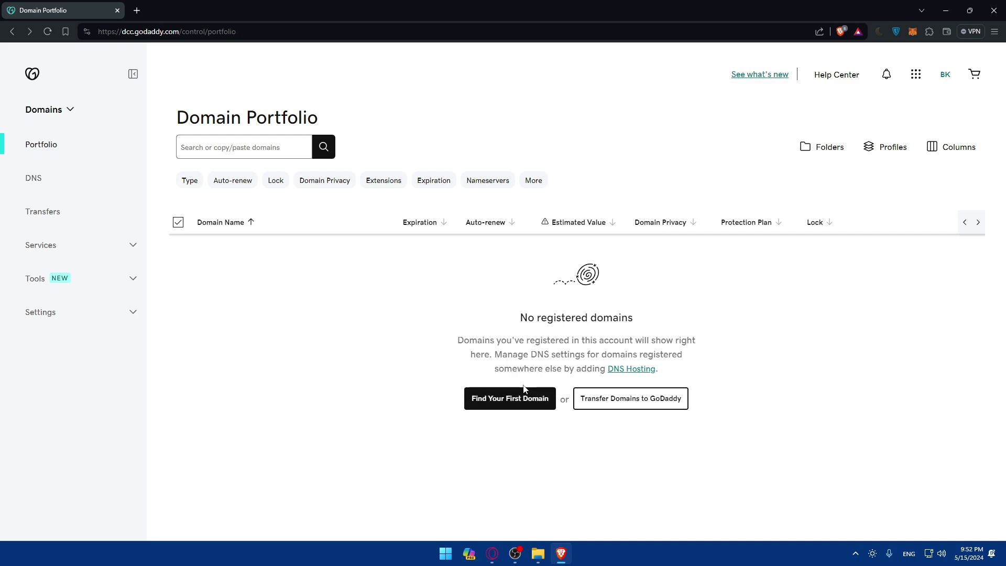
Search for the domain name 'omixtest' via Find Your First Domain.
{"action": "left_click", "coordinate": [501, 404]}
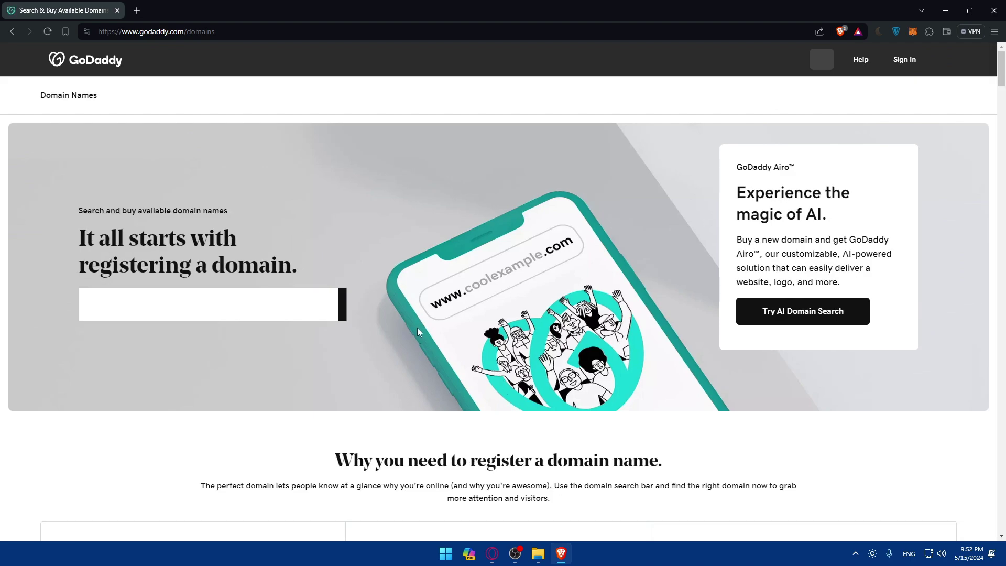
{"action": "scroll", "coordinate": [419, 328], "scroll_direction": "down", "scroll_amount": 8}
{"action": "scroll", "coordinate": [381, 299], "scroll_direction": "up", "scroll_amount": 7}
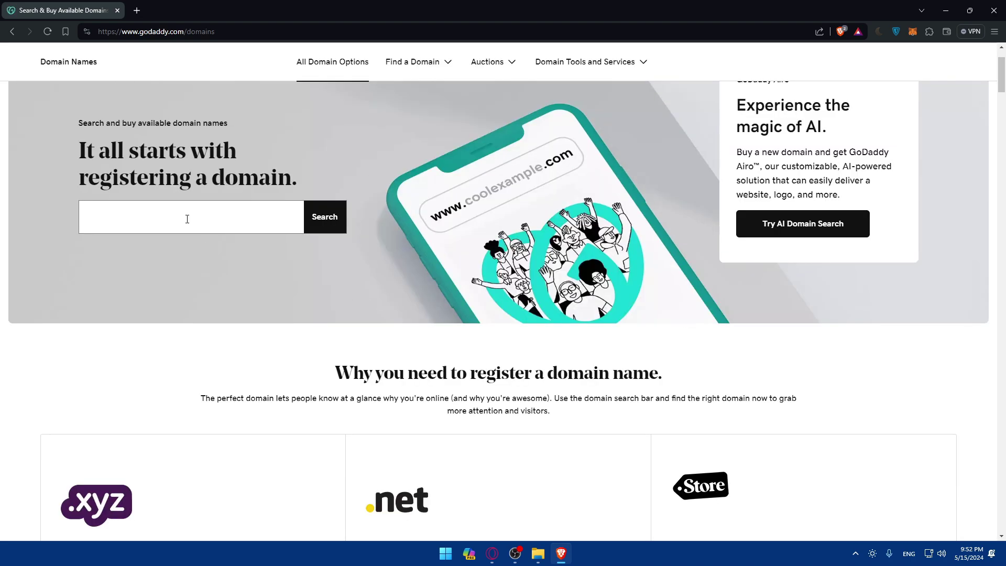
{"action": "left_click", "coordinate": [183, 221]}
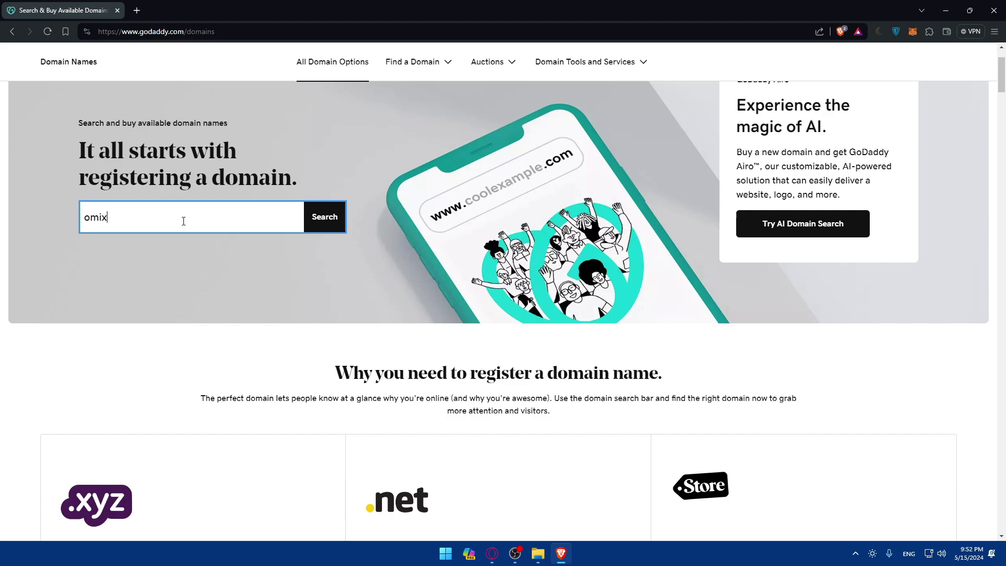
{"action": "type", "text": "omixtest"}
{"action": "left_click", "coordinate": [318, 219]}
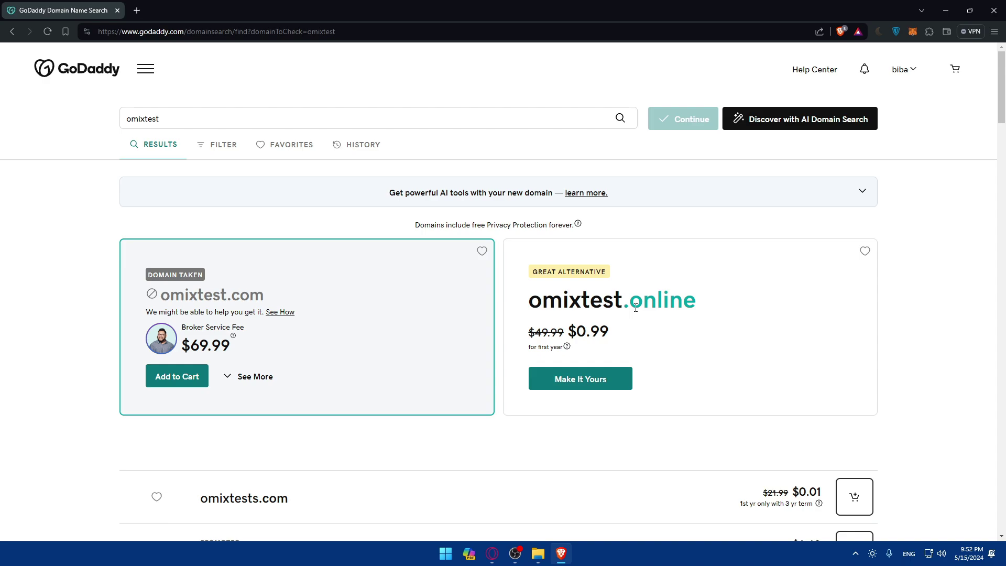
Add omixtest.online ($0.99) to the cart and continue to registration options.
{"action": "left_click", "coordinate": [595, 382]}
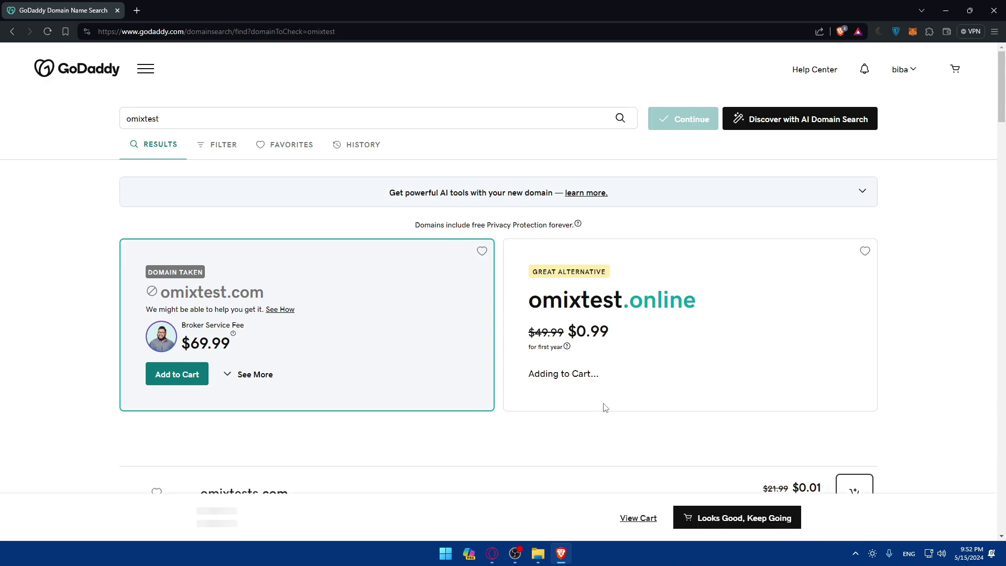
{"action": "scroll", "coordinate": [613, 398], "scroll_direction": "down", "scroll_amount": 2}
{"action": "left_click", "coordinate": [601, 296]}
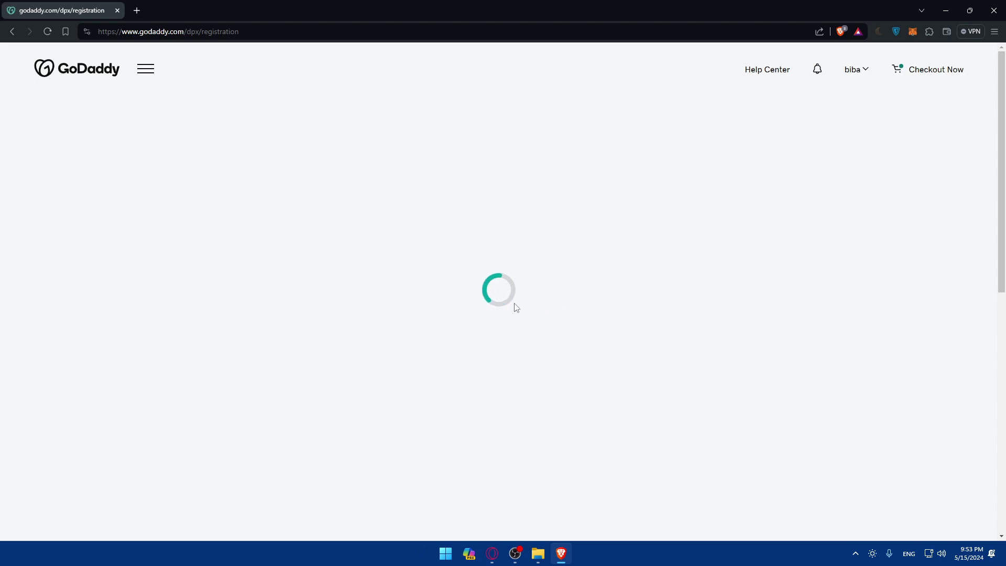
{"action": "scroll", "coordinate": [514, 320], "scroll_direction": "down", "scroll_amount": 3}
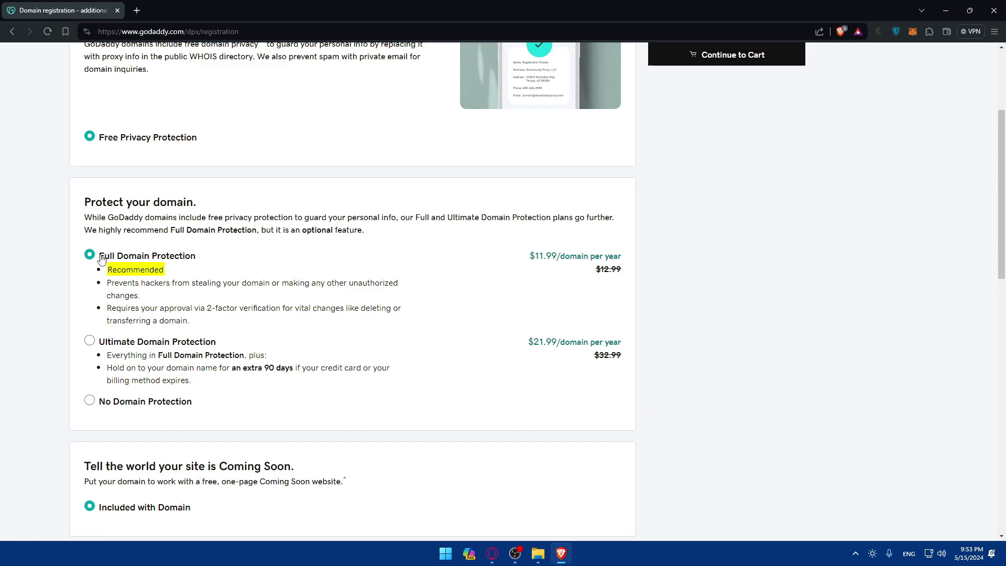
{"action": "left_click_drag", "start_coordinate": [101, 259], "coordinate": [193, 262]}
{"action": "left_click", "coordinate": [193, 262]}
{"action": "left_click_drag", "start_coordinate": [531, 257], "coordinate": [557, 260]}
{"action": "left_click", "coordinate": [557, 260]}
{"action": "left_click_drag", "start_coordinate": [109, 285], "coordinate": [274, 285]}
{"action": "left_click", "coordinate": [295, 293]}
Choose No Domain Protection for omixtest.online.
{"action": "left_click", "coordinate": [151, 410]}
{"action": "scroll", "coordinate": [189, 366], "scroll_direction": "down", "scroll_amount": 3}
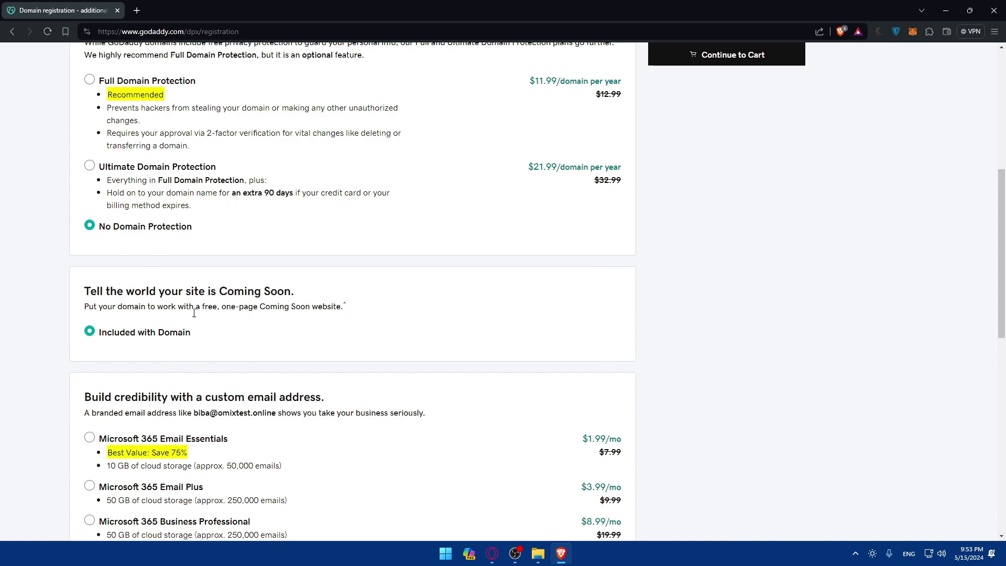
{"action": "scroll", "coordinate": [193, 312], "scroll_direction": "down", "scroll_amount": 5}
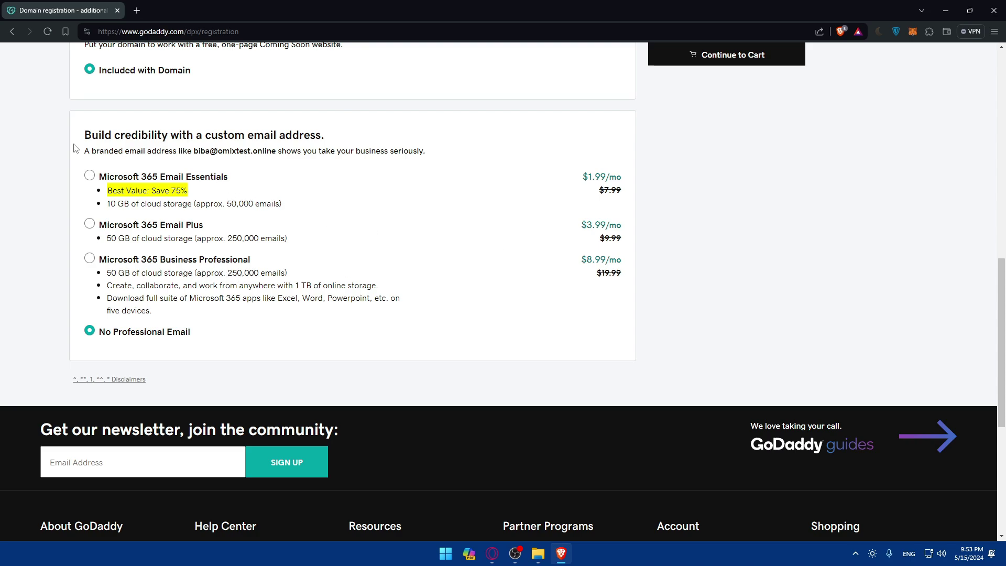
{"action": "left_click_drag", "start_coordinate": [74, 148], "coordinate": [247, 145]}
{"action": "left_click", "coordinate": [247, 146]}
Compare the Microsoft 365 email plans, then decline the professional email add-on.
{"action": "left_click_drag", "start_coordinate": [581, 183], "coordinate": [607, 181]}
{"action": "left_click", "coordinate": [603, 192]}
{"action": "left_click_drag", "start_coordinate": [622, 189], "coordinate": [628, 199]}
{"action": "left_click", "coordinate": [530, 200]}
{"action": "left_click", "coordinate": [598, 227]}
{"action": "left_click", "coordinate": [590, 260]}
{"action": "left_click_drag", "start_coordinate": [105, 273], "coordinate": [220, 312]}
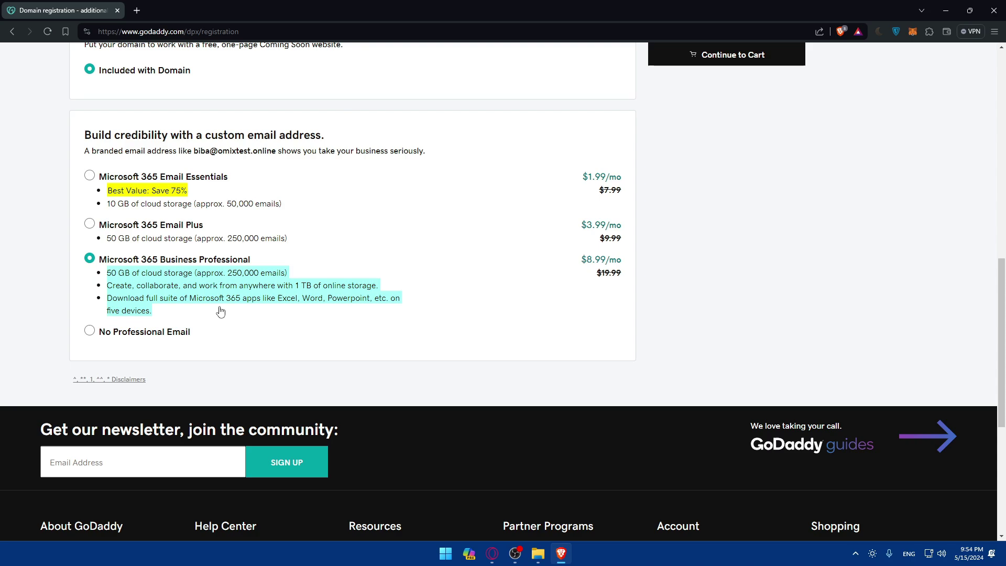
{"action": "left_click", "coordinate": [221, 312]}
{"action": "left_click", "coordinate": [89, 331]}
Continue to the cart listing omixtest.online for 5 years at $169.95.
{"action": "scroll", "coordinate": [181, 314], "scroll_direction": "up", "scroll_amount": 10}
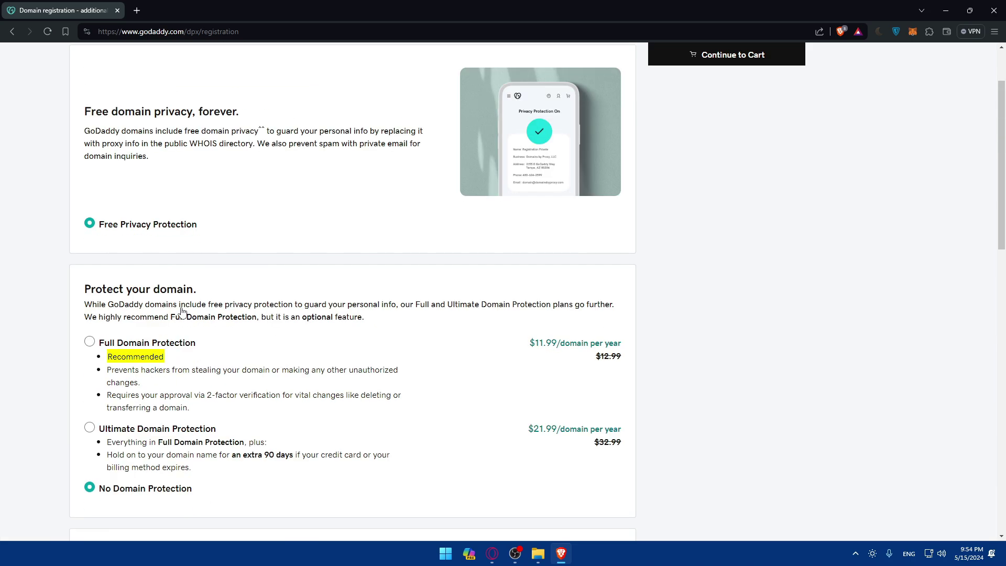
{"action": "scroll", "coordinate": [180, 310], "scroll_direction": "down", "scroll_amount": 5}
{"action": "scroll", "coordinate": [681, 157], "scroll_direction": "up", "scroll_amount": 7}
{"action": "left_click", "coordinate": [706, 147]}
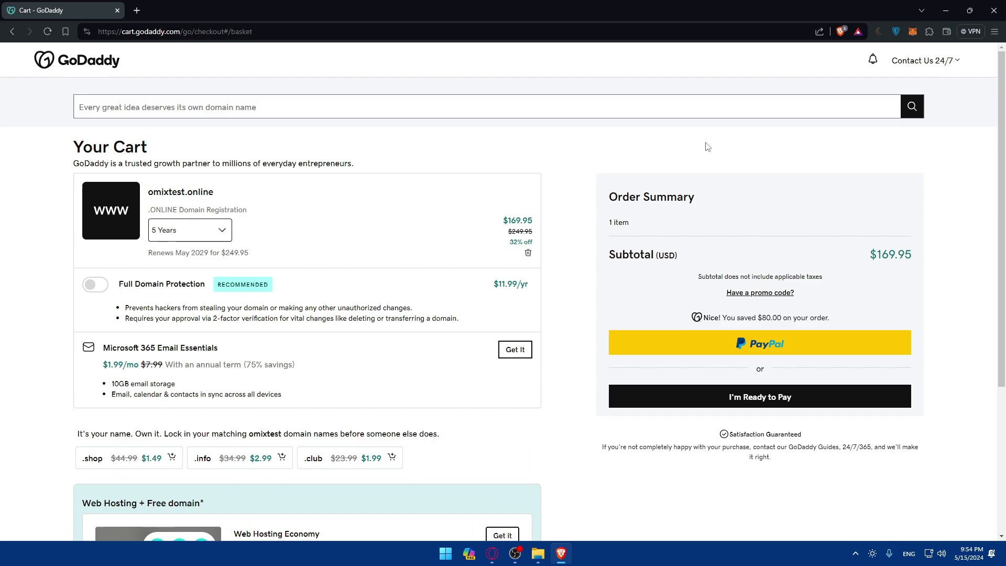
Change the domain term to 1 Year, dropping the subtotal to $0.99.
{"action": "scroll", "coordinate": [707, 147], "scroll_direction": "down", "scroll_amount": 5}
{"action": "scroll", "coordinate": [194, 209], "scroll_direction": "up", "scroll_amount": 5}
{"action": "left_click", "coordinate": [192, 240]}
{"action": "left_click", "coordinate": [190, 252]}
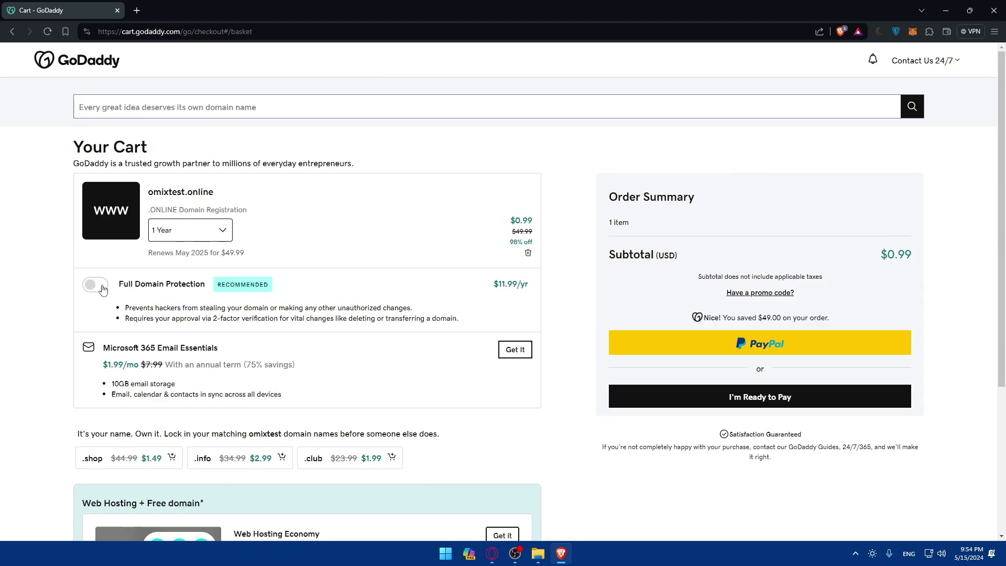
Open and close the promo code field and review the $0.99 subtotal.
{"action": "scroll", "coordinate": [120, 311], "scroll_direction": "down", "scroll_amount": 2}
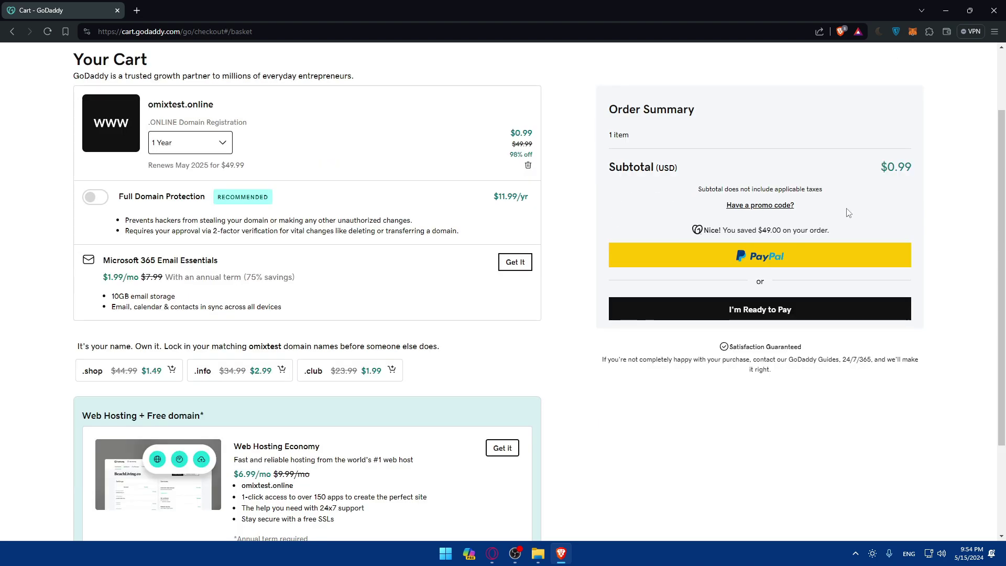
{"action": "left_click", "coordinate": [753, 208]}
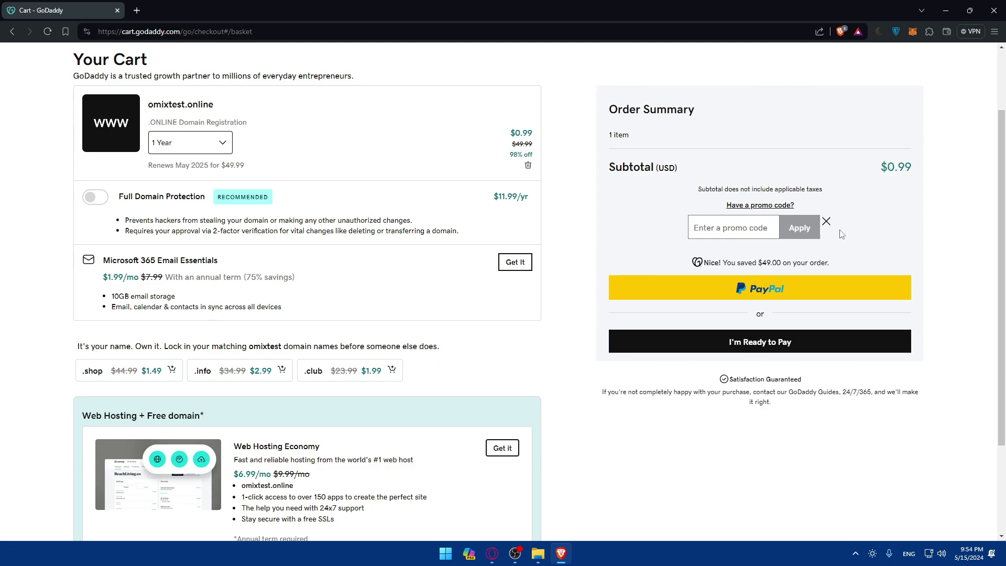
{"action": "left_click", "coordinate": [827, 222]}
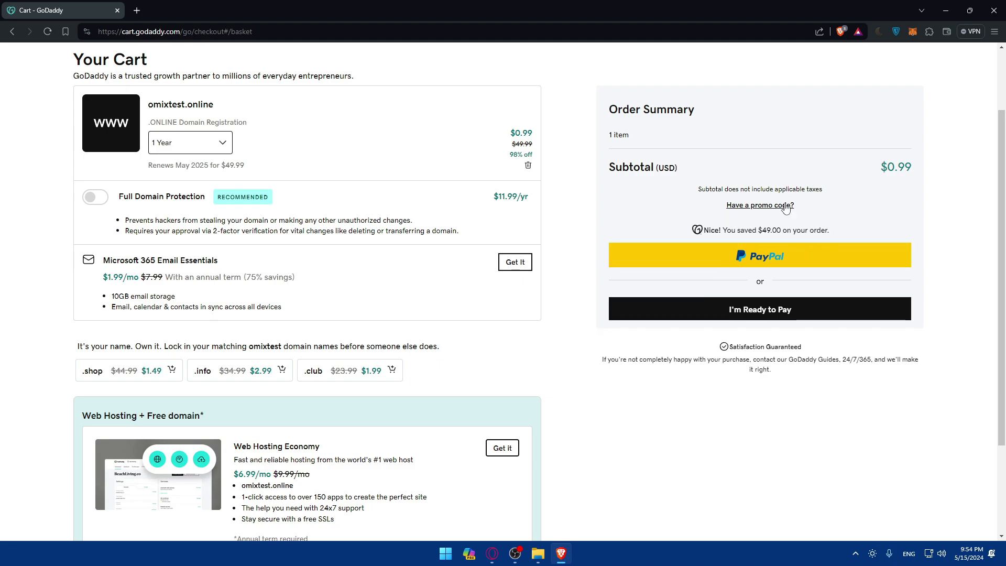
{"action": "left_click_drag", "start_coordinate": [825, 189], "coordinate": [919, 180]}
{"action": "left_click", "coordinate": [919, 179]}
{"action": "scroll", "coordinate": [874, 205], "scroll_direction": "down", "scroll_amount": 3}
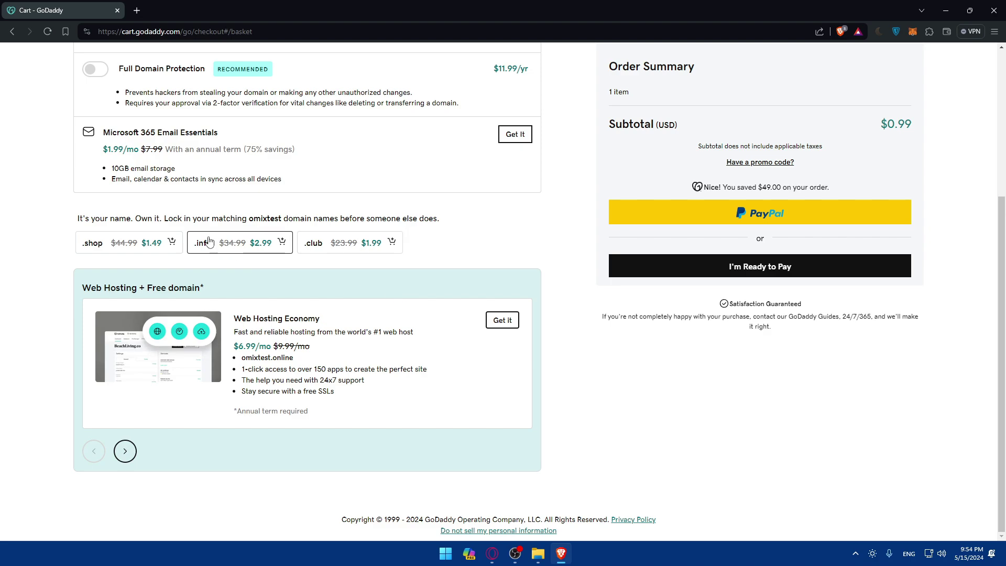
{"action": "scroll", "coordinate": [209, 238], "scroll_direction": "up", "scroll_amount": 5}
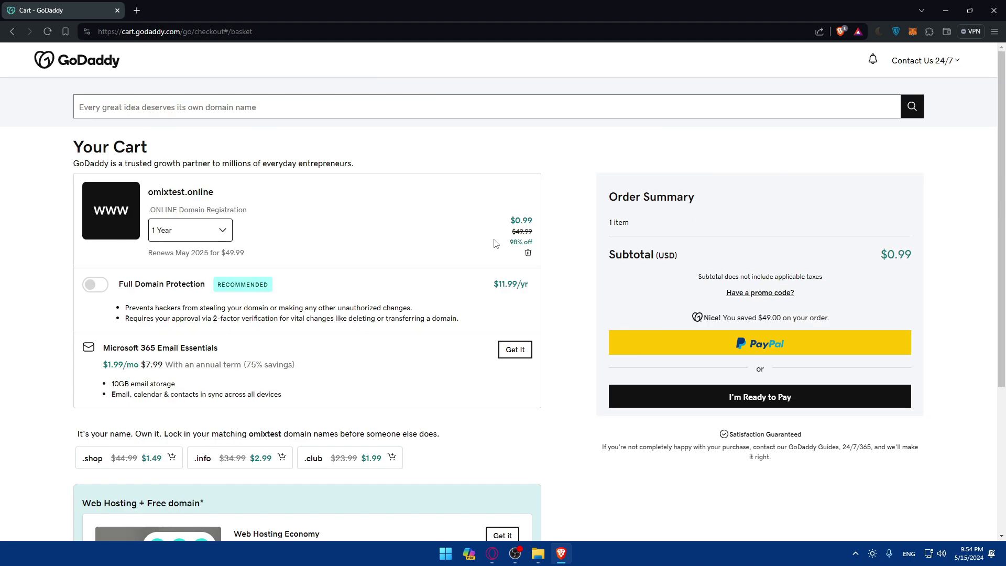
Return to the GoDaddy homepage and open the SSL Security products page.
{"action": "left_click", "coordinate": [87, 63]}
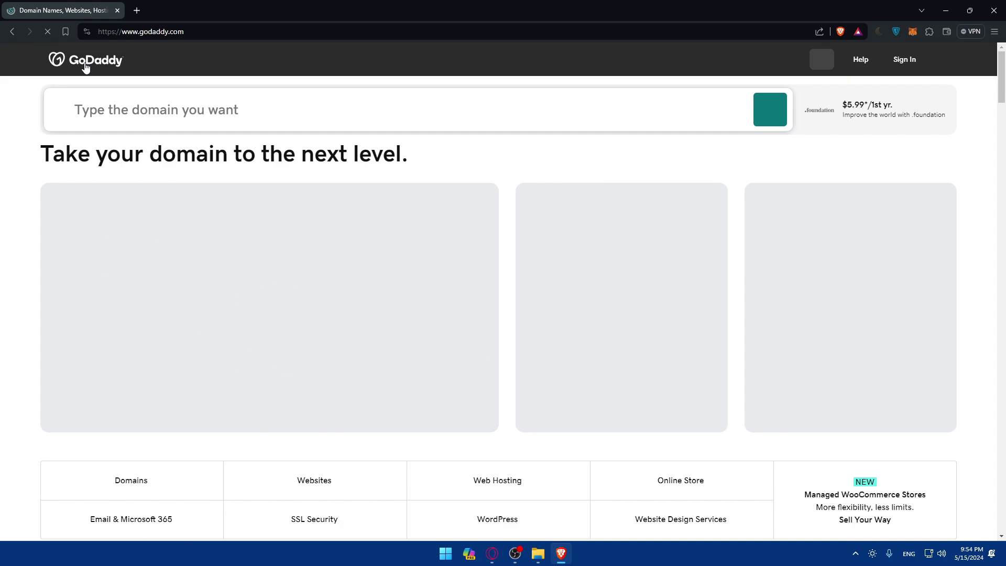
{"action": "scroll", "coordinate": [605, 258], "scroll_direction": "down", "scroll_amount": 3}
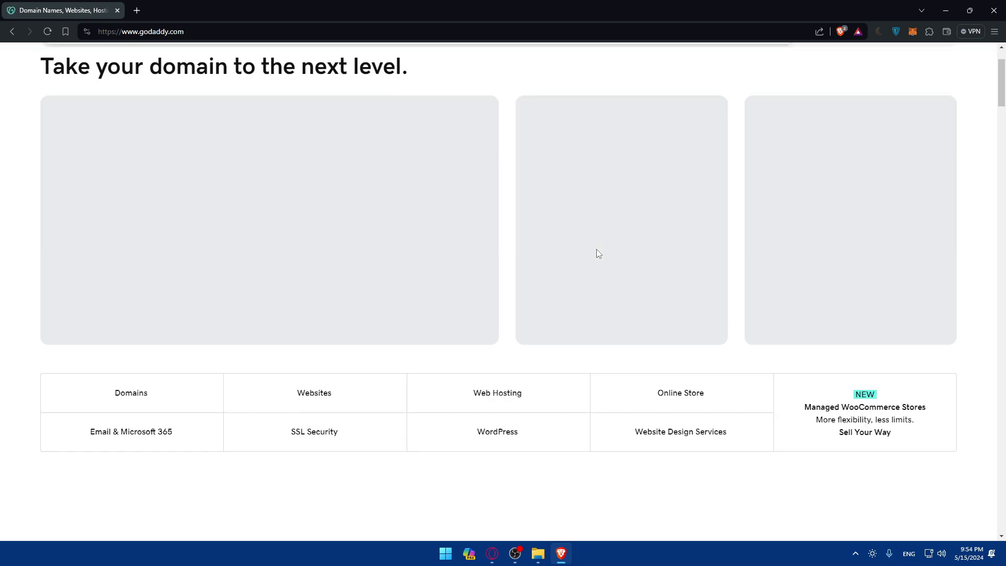
{"action": "scroll", "coordinate": [369, 251], "scroll_direction": "up", "scroll_amount": 3}
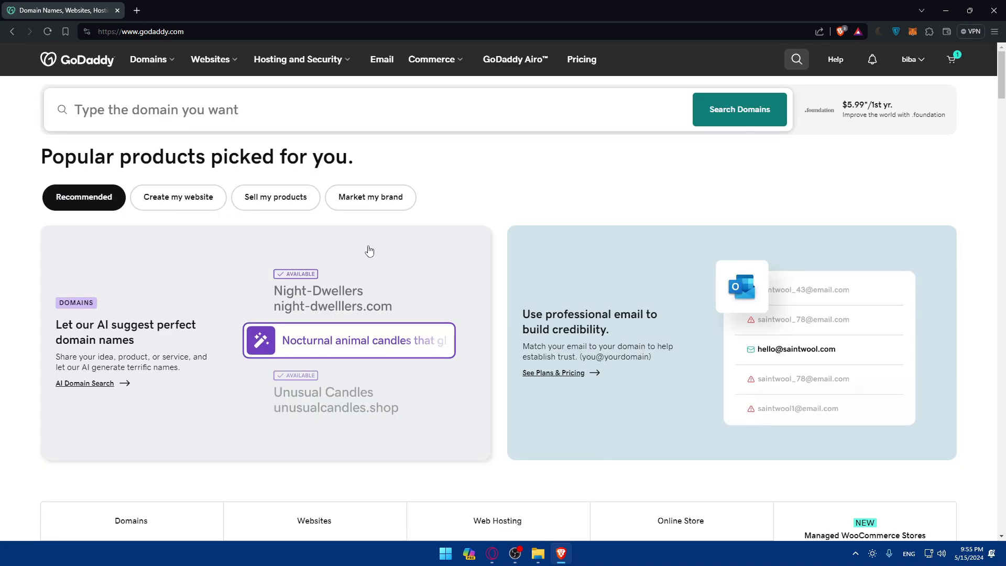
{"action": "scroll", "coordinate": [313, 166], "scroll_direction": "down", "scroll_amount": 3}
{"action": "scroll", "coordinate": [313, 166], "scroll_direction": "down", "scroll_amount": 3}
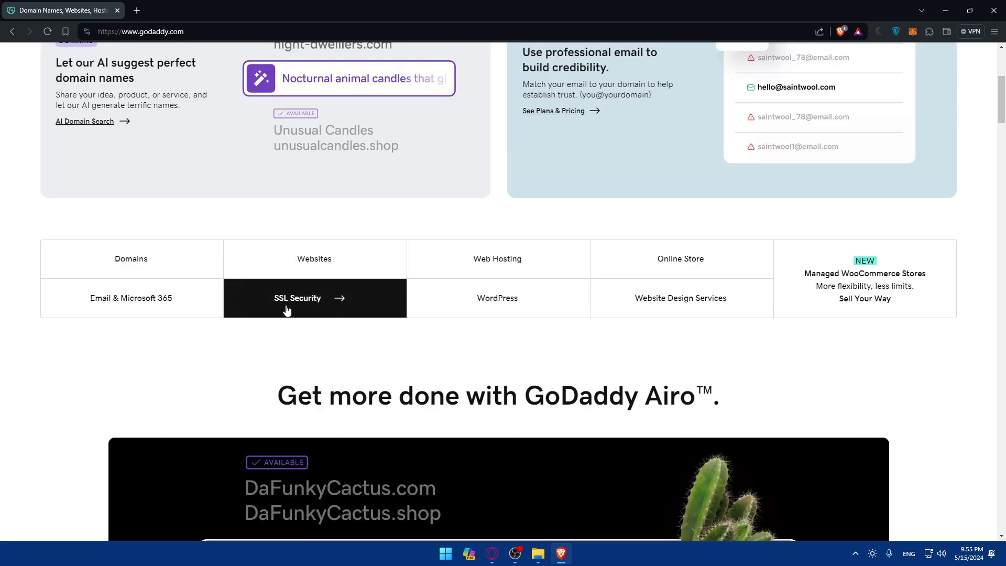
{"action": "left_click", "coordinate": [313, 309]}
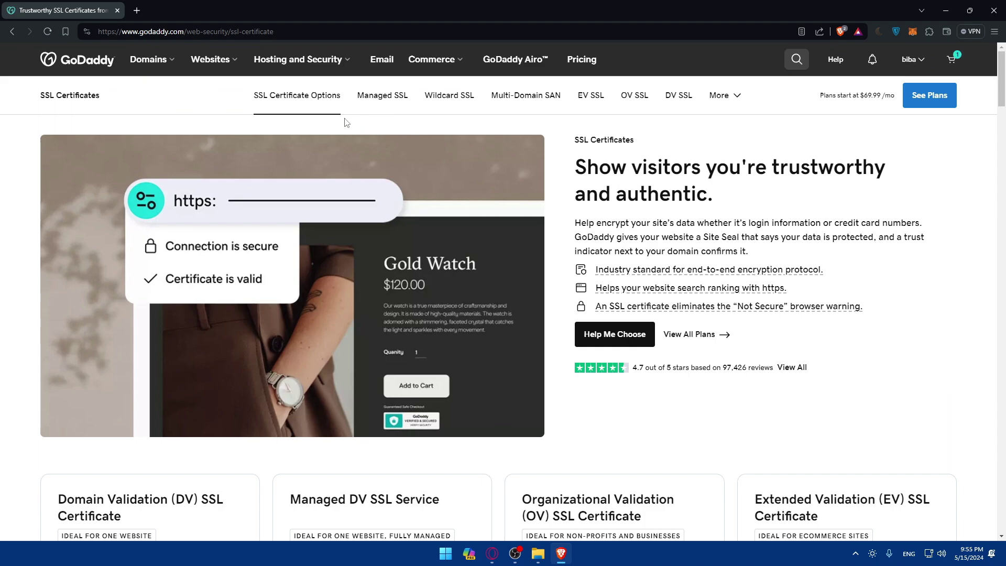
Review the Domain Validation (DV) SSL Certificate card at $69.99/yr and its 3-yr pricing note.
{"action": "scroll", "coordinate": [343, 131], "scroll_direction": "down", "scroll_amount": 3}
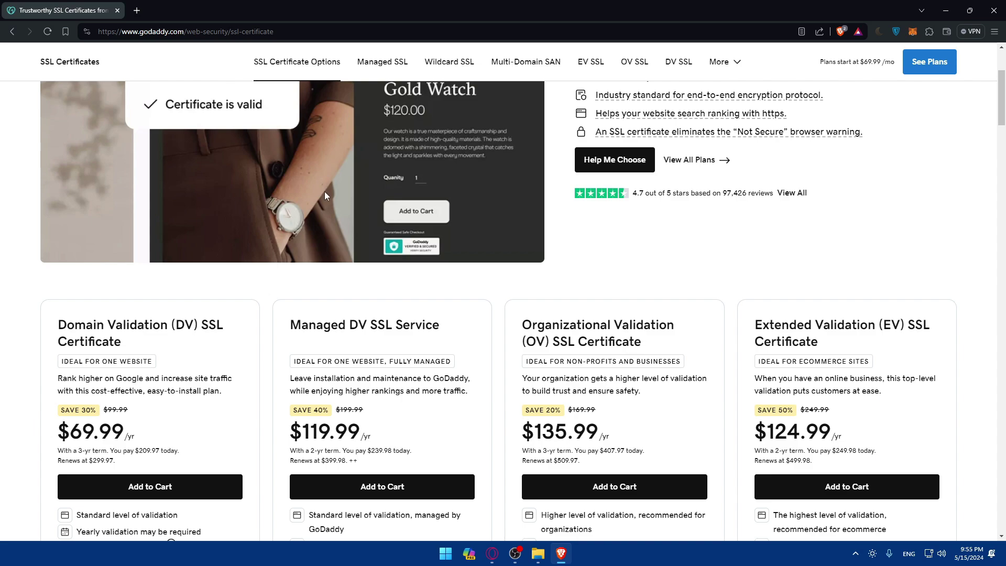
{"action": "scroll", "coordinate": [325, 194], "scroll_direction": "down", "scroll_amount": 2}
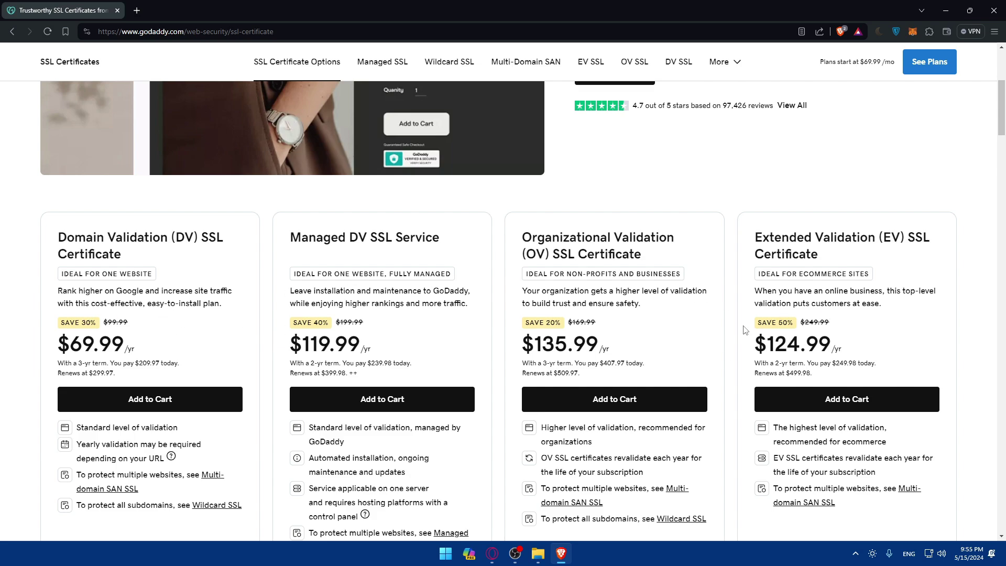
{"action": "triple_click", "coordinate": [221, 253]}
{"action": "left_click", "coordinate": [222, 252]}
{"action": "scroll", "coordinate": [157, 291], "scroll_direction": "down", "scroll_amount": 2}
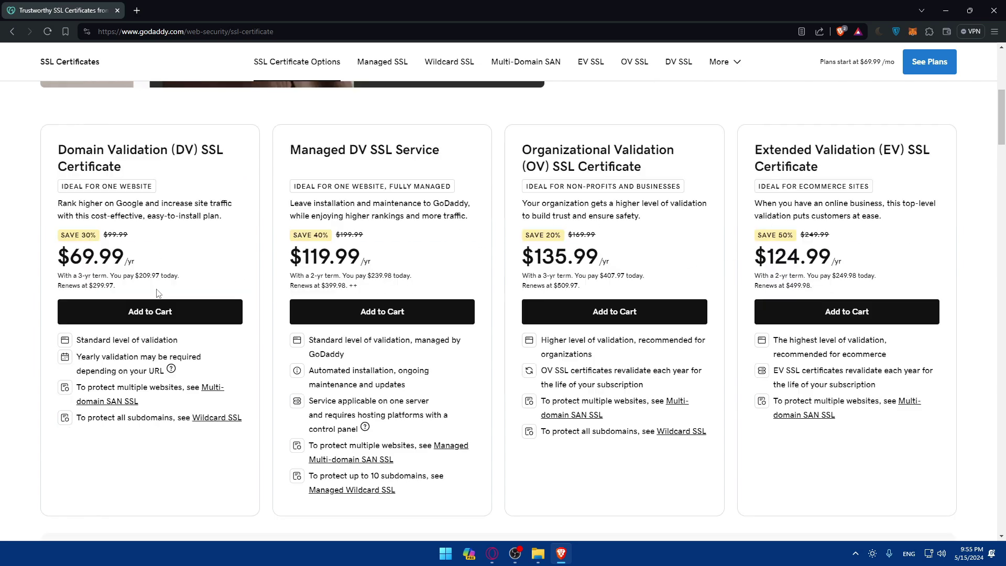
{"action": "left_click_drag", "start_coordinate": [59, 275], "coordinate": [92, 276]}
{"action": "left_click", "coordinate": [131, 276]}
Add the DV certificate to the cart, keep Protect 1 Website, and choose a 1-year term.
{"action": "left_click", "coordinate": [174, 321]}
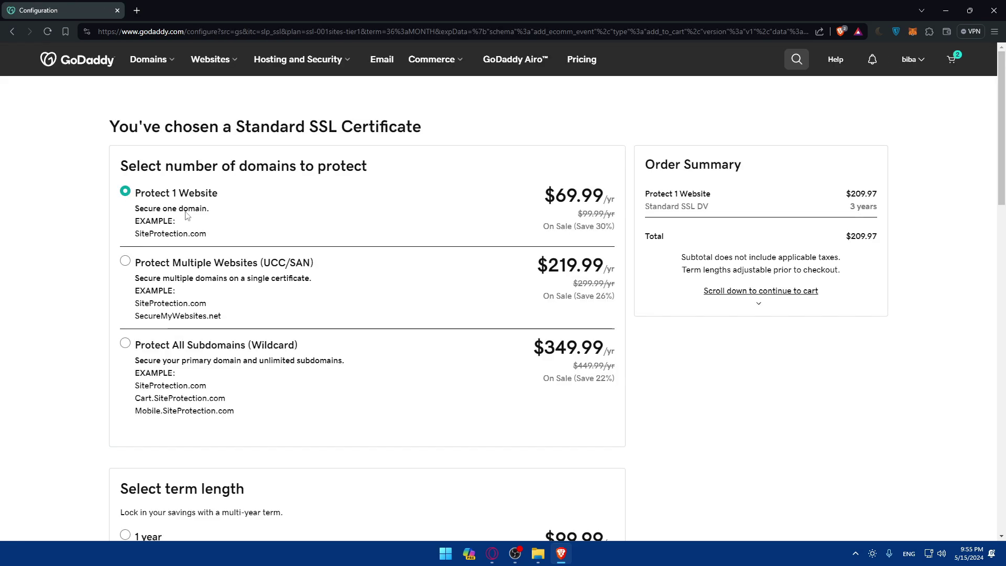
{"action": "scroll", "coordinate": [348, 237], "scroll_direction": "down", "scroll_amount": 5}
{"action": "left_click", "coordinate": [140, 276]}
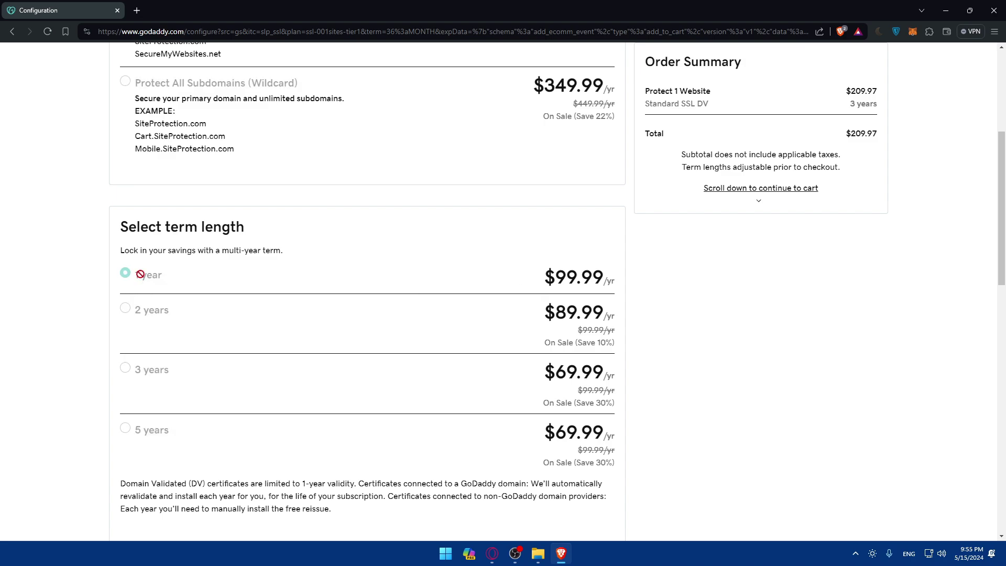
{"action": "scroll", "coordinate": [396, 325], "scroll_direction": "down", "scroll_amount": 9}
{"action": "scroll", "coordinate": [395, 325], "scroll_direction": "up", "scroll_amount": 2}
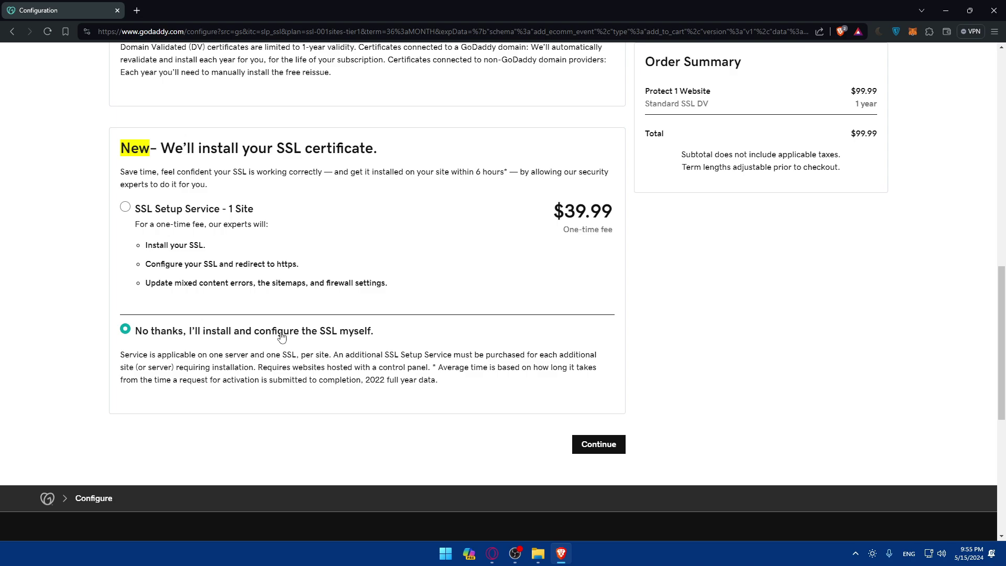
Select the SSL Setup Service and review its install and https-redirect features.
{"action": "left_click", "coordinate": [125, 208]}
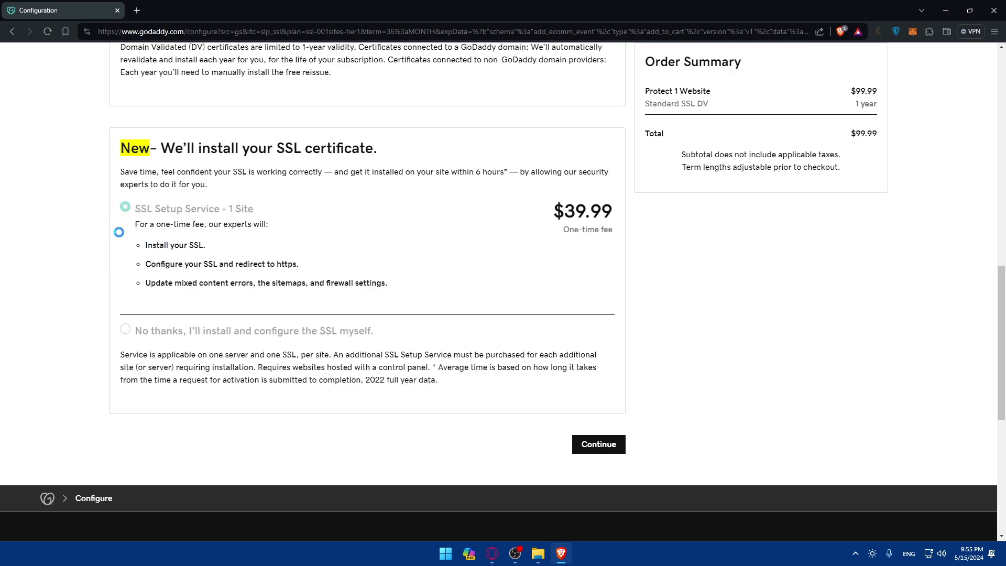
{"action": "left_click_drag", "start_coordinate": [146, 246], "coordinate": [206, 251]}
{"action": "left_click", "coordinate": [184, 256]}
{"action": "left_click_drag", "start_coordinate": [146, 265], "coordinate": [299, 271]}
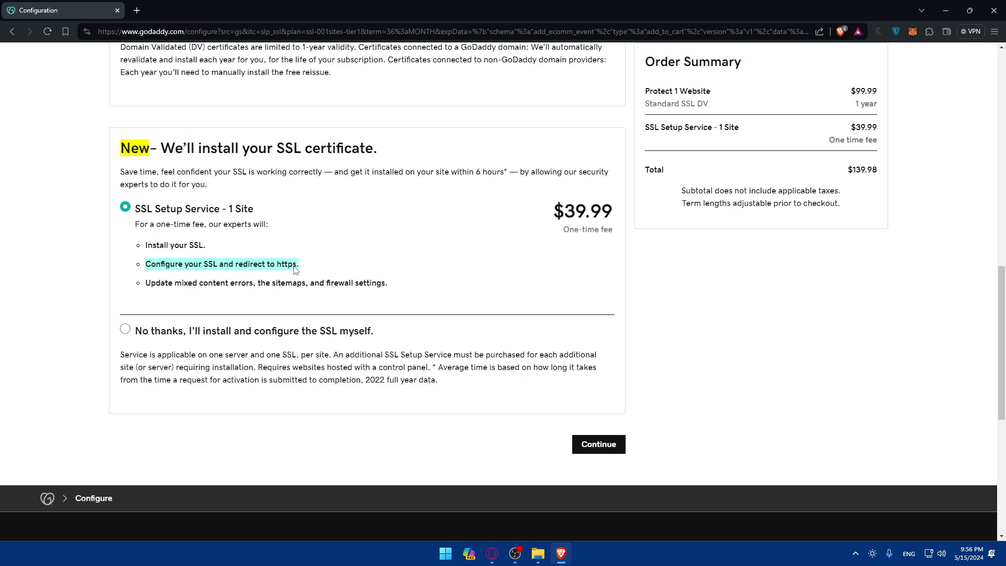
{"action": "left_click", "coordinate": [208, 274]}
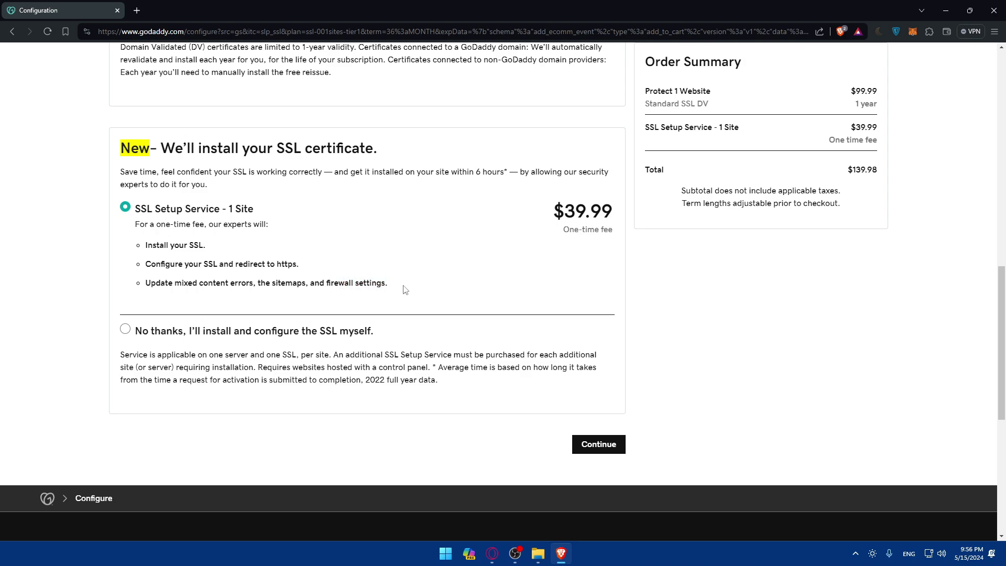
{"action": "scroll", "coordinate": [271, 283], "scroll_direction": "up", "scroll_amount": 2}
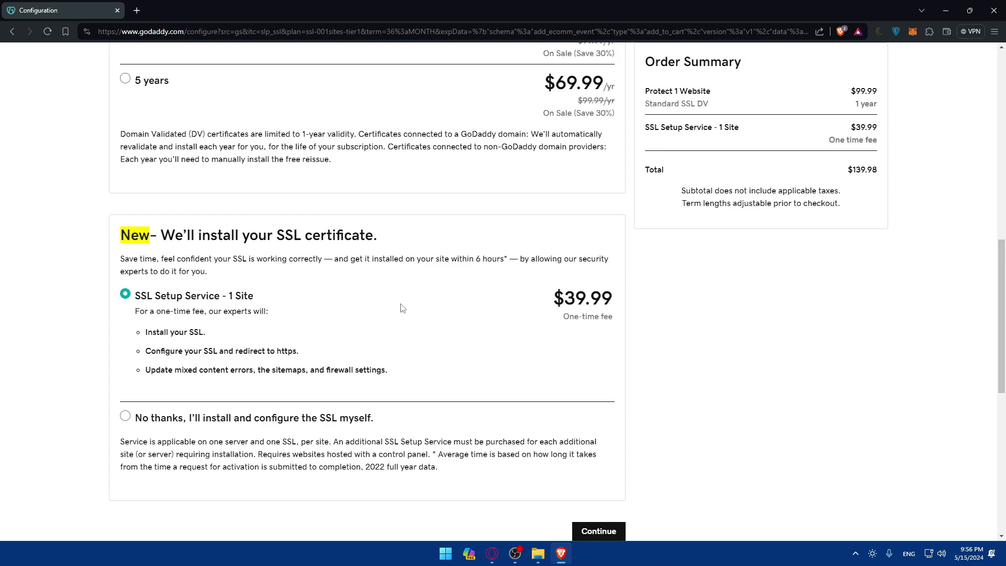
{"action": "scroll", "coordinate": [446, 333], "scroll_direction": "down", "scroll_amount": 4}
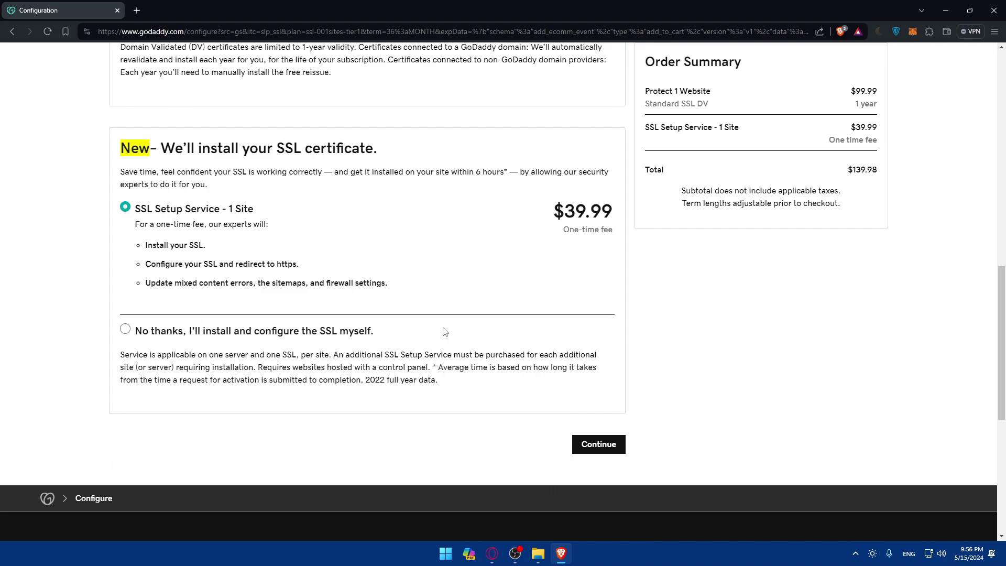
{"action": "scroll", "coordinate": [449, 330], "scroll_direction": "up", "scroll_amount": 2}
Decline the $39.99 SSL setup service, leaving the order total at $99.99.
{"action": "left_click", "coordinate": [598, 444]}
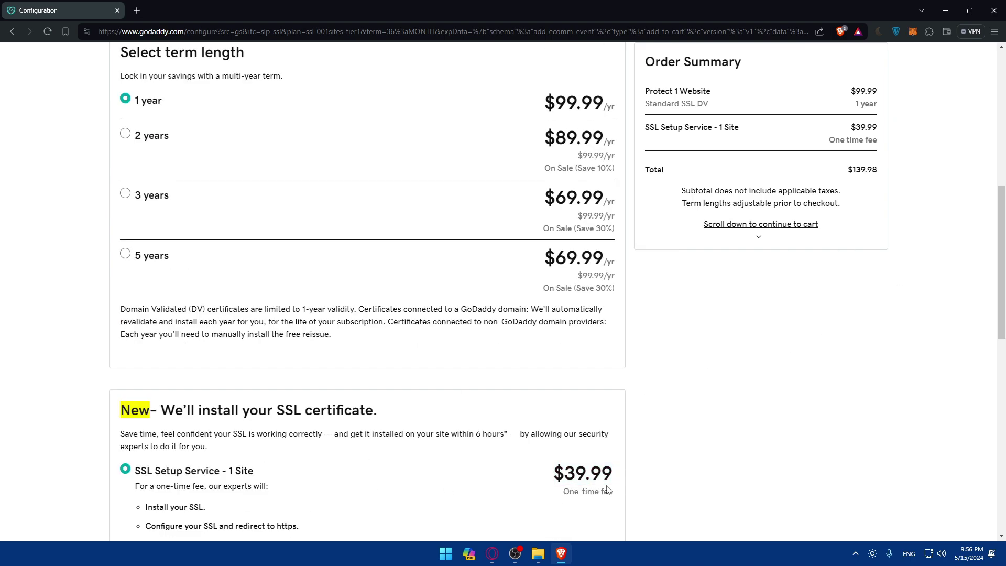
{"action": "left_click_drag", "start_coordinate": [560, 497], "coordinate": [614, 502]}
{"action": "scroll", "coordinate": [478, 464], "scroll_direction": "up", "scroll_amount": 8}
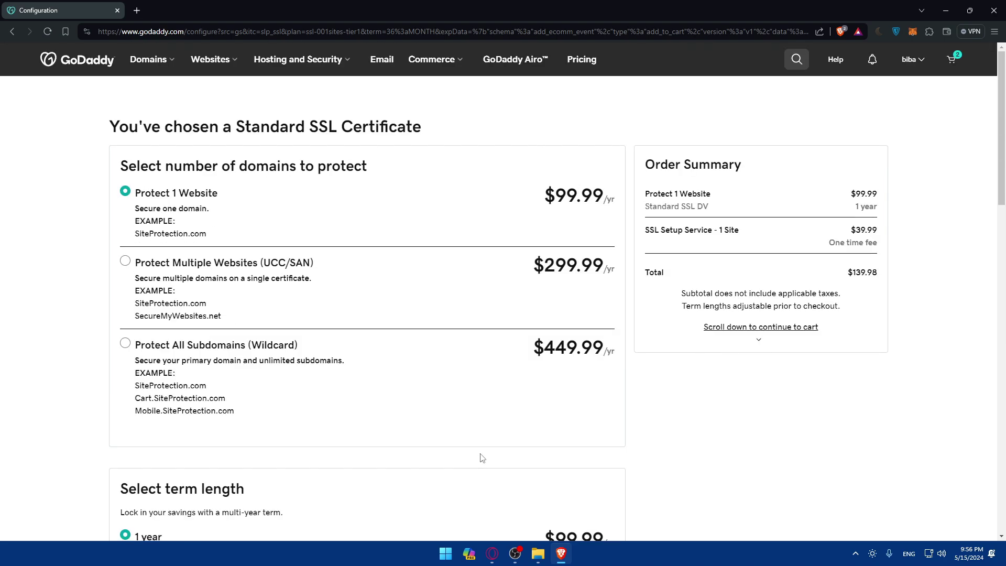
{"action": "scroll", "coordinate": [482, 458], "scroll_direction": "down", "scroll_amount": 14}
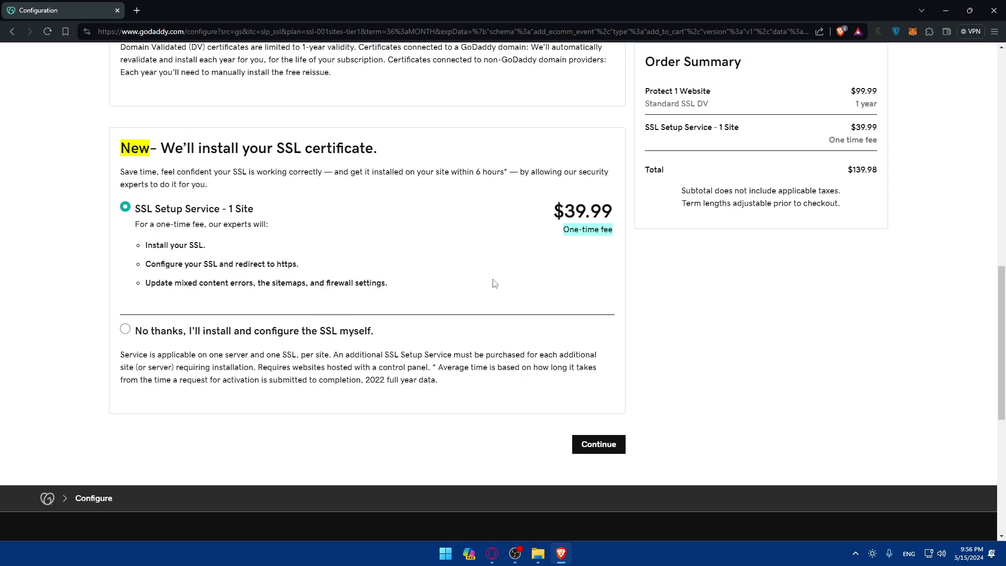
{"action": "left_click", "coordinate": [124, 329]}
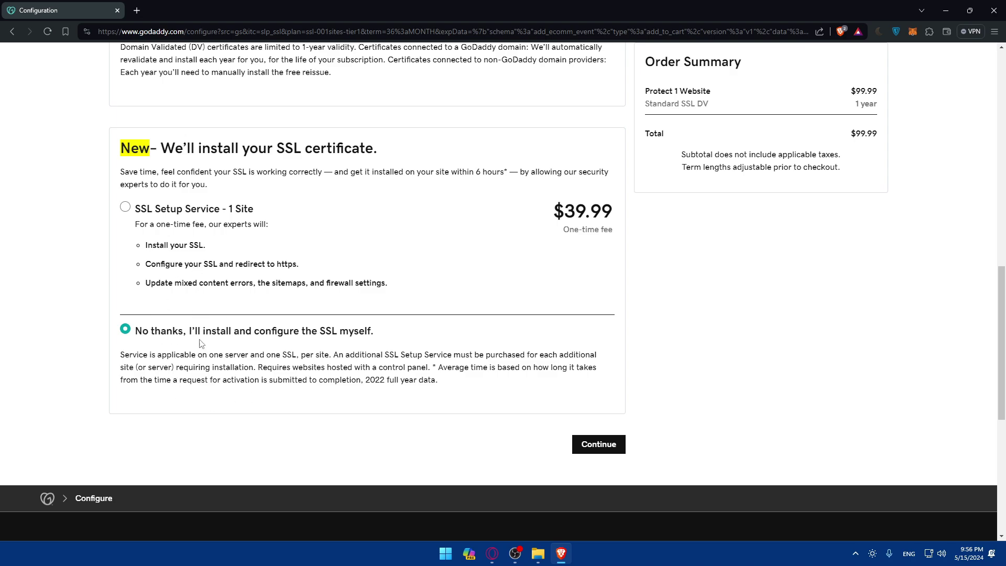
{"action": "scroll", "coordinate": [268, 199], "scroll_direction": "up", "scroll_amount": 10}
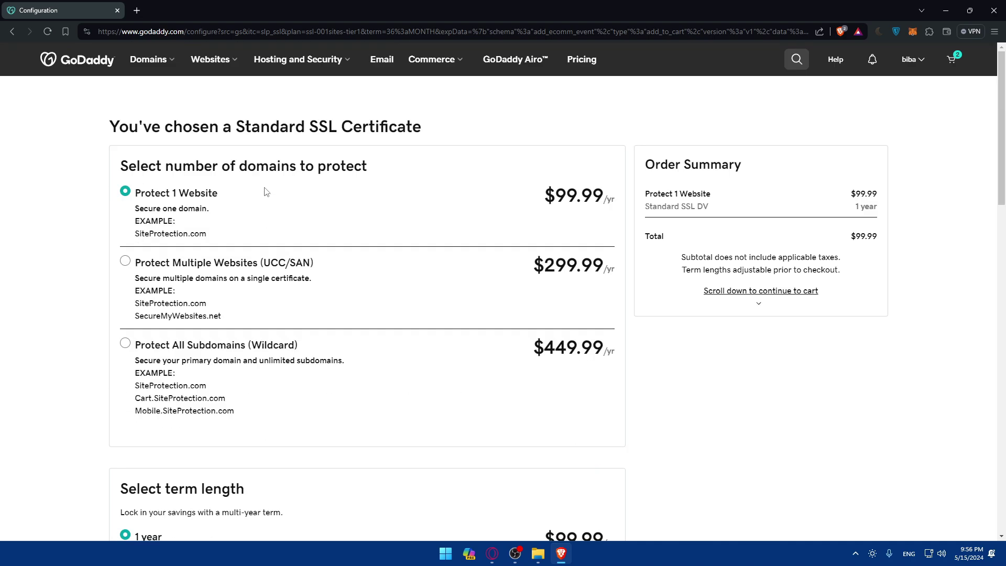
Go to My Products from the account menu and review the three listed websites.
{"action": "left_click", "coordinate": [911, 59]}
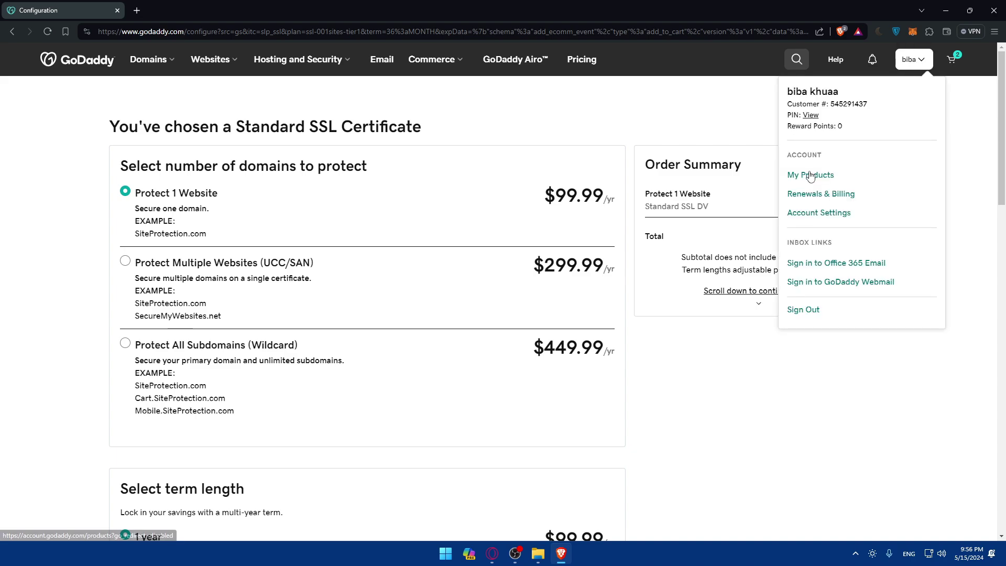
{"action": "left_click", "coordinate": [811, 175]}
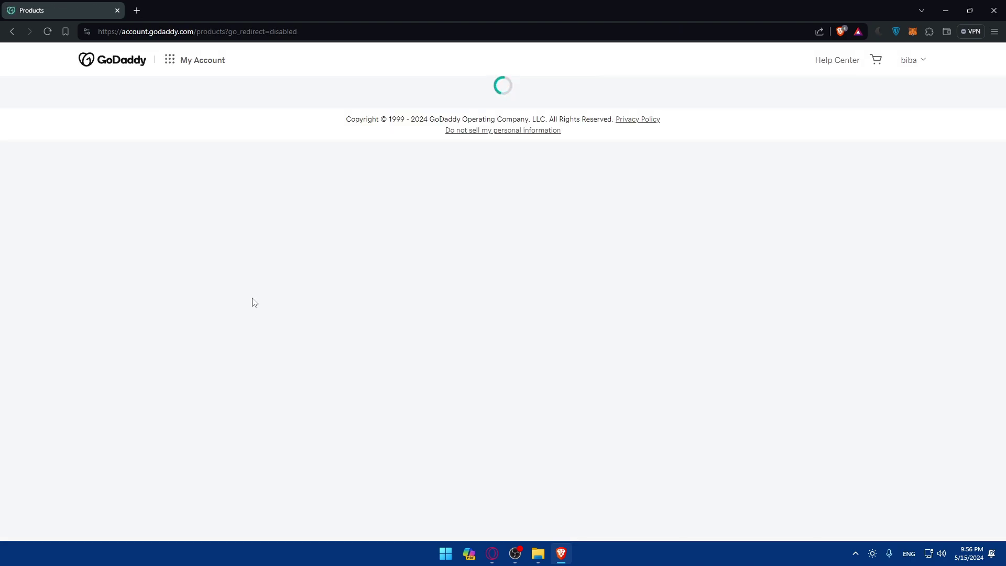
{"action": "scroll", "coordinate": [326, 332], "scroll_direction": "down", "scroll_amount": 10}
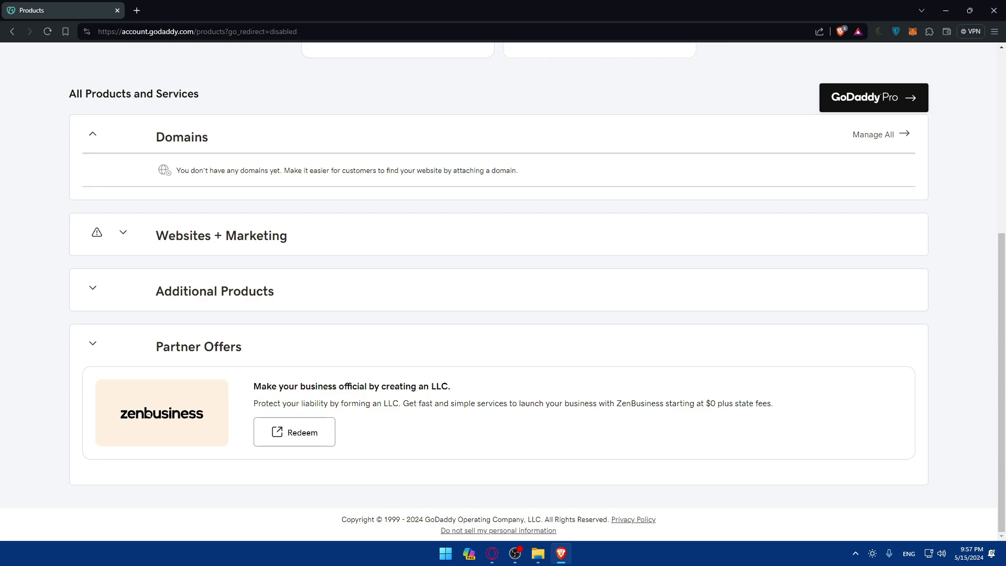
{"action": "scroll", "coordinate": [152, 157], "scroll_direction": "up", "scroll_amount": 6}
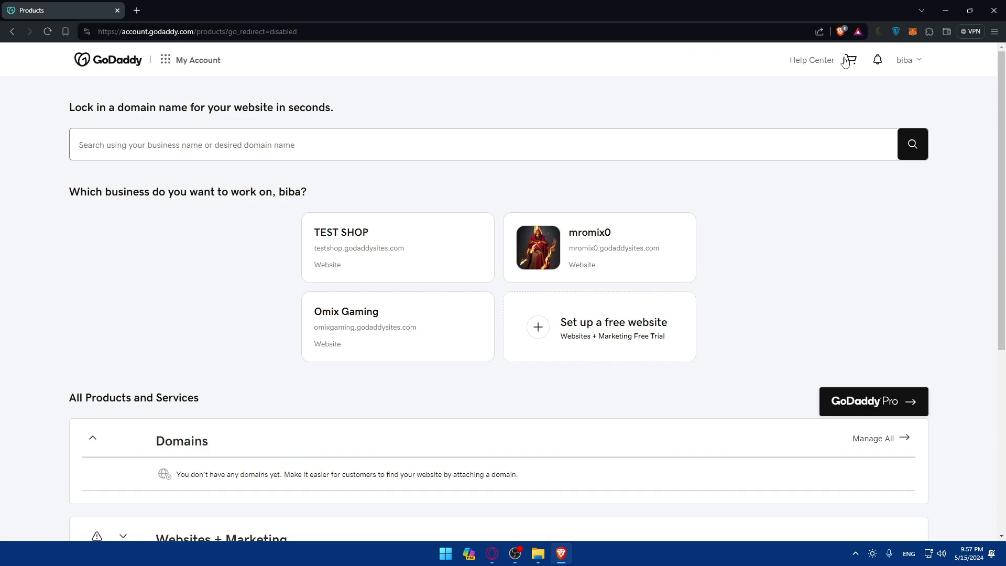
Open the Help Center in a new tab and search 'add ssl certificate to domain' from the 'add ssl' suggestions.
{"action": "middle_click", "coordinate": [812, 60]}
{"action": "left_click", "coordinate": [184, 10]}
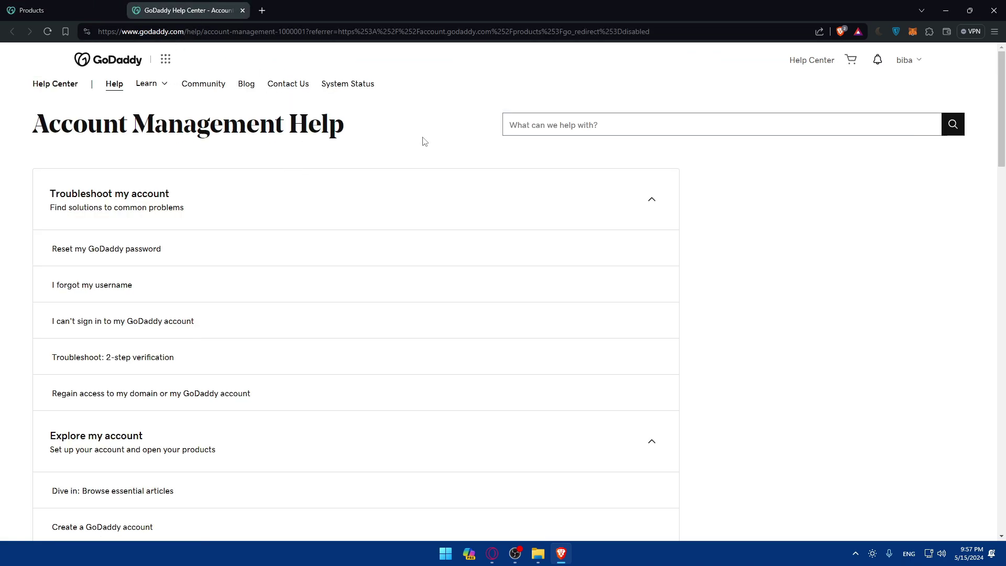
{"action": "left_click", "coordinate": [553, 120]}
{"action": "type", "text": "add ss"}
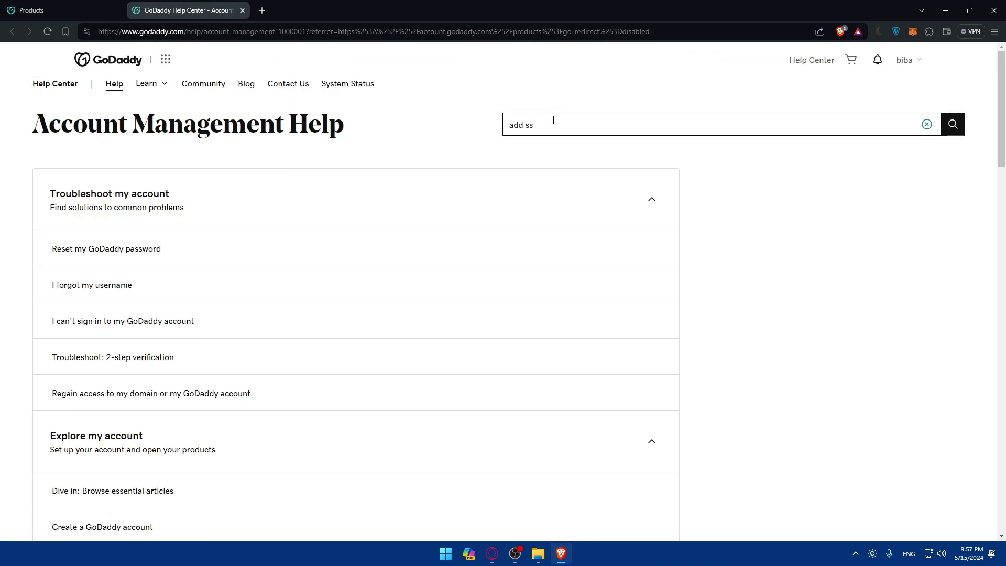
{"action": "type", "text": "l"}
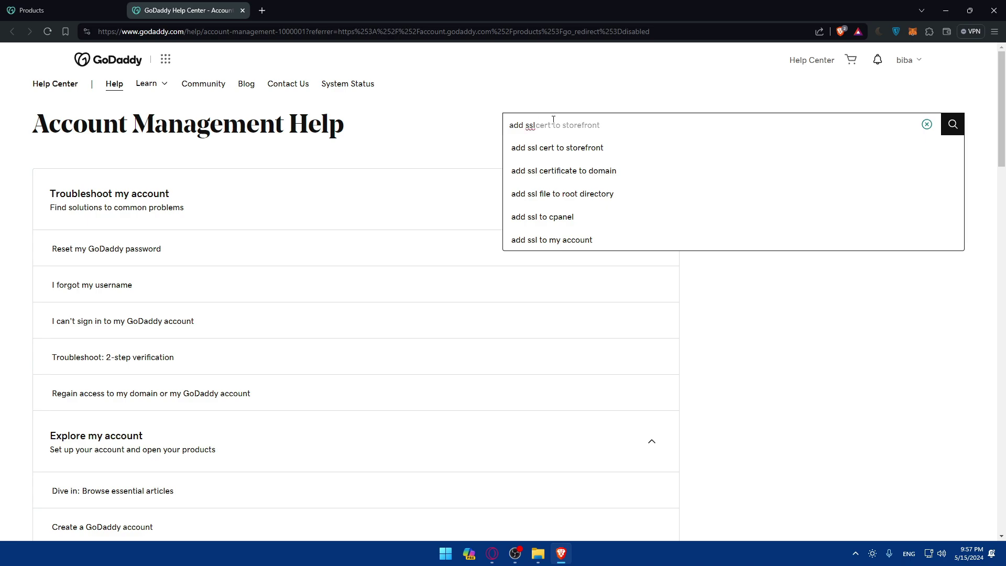
{"action": "left_click", "coordinate": [598, 181]}
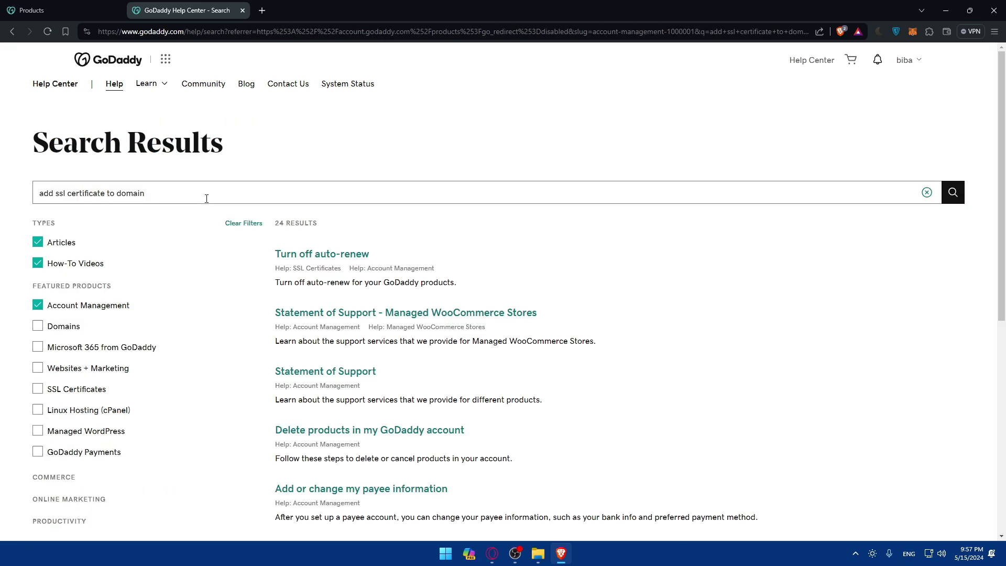
{"action": "scroll", "coordinate": [341, 236], "scroll_direction": "down", "scroll_amount": 6}
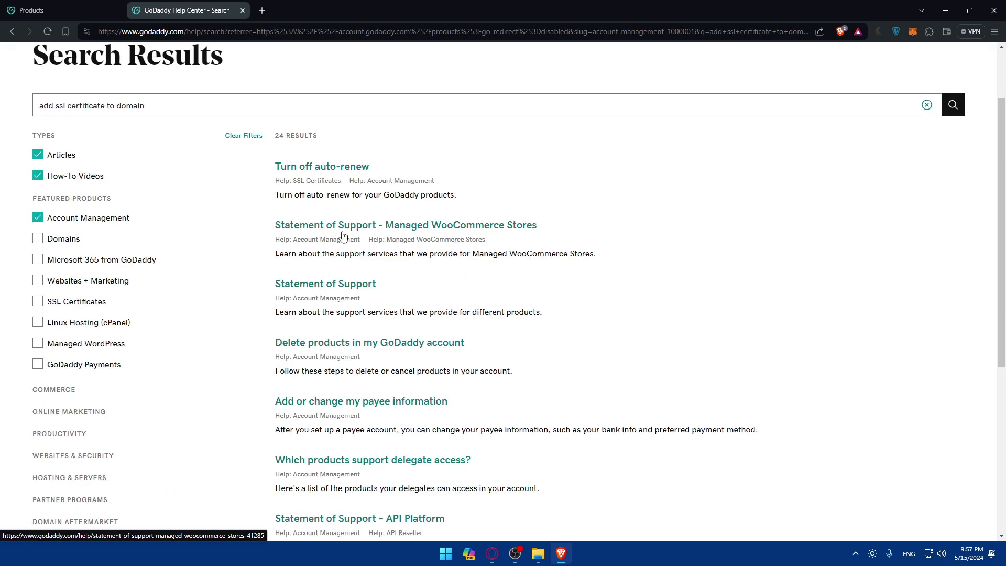
{"action": "scroll", "coordinate": [343, 237], "scroll_direction": "down", "scroll_amount": 1}
{"action": "scroll", "coordinate": [342, 238], "scroll_direction": "up", "scroll_amount": 7}
{"action": "scroll", "coordinate": [340, 238], "scroll_direction": "down", "scroll_amount": 3}
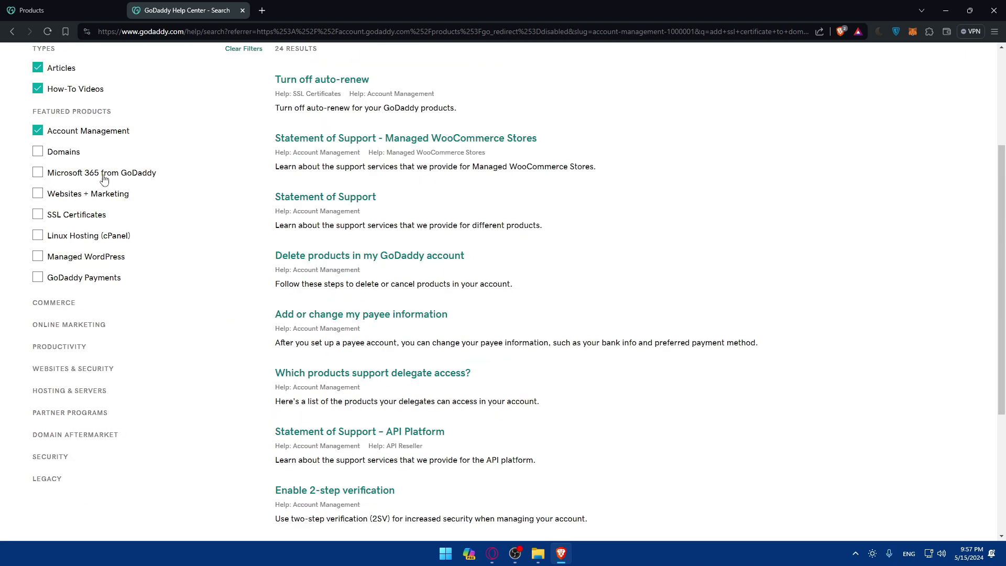
Filter results to SSL Certificates and Domains, open the top two articles, and view 'Install my SSL certificate'.
{"action": "left_click", "coordinate": [38, 215]}
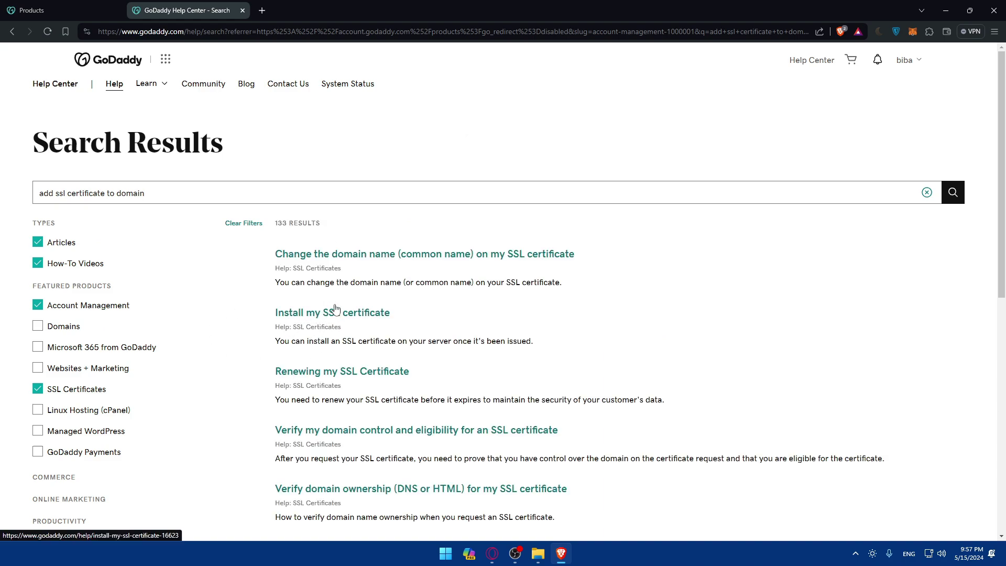
{"action": "left_click", "coordinate": [38, 326]}
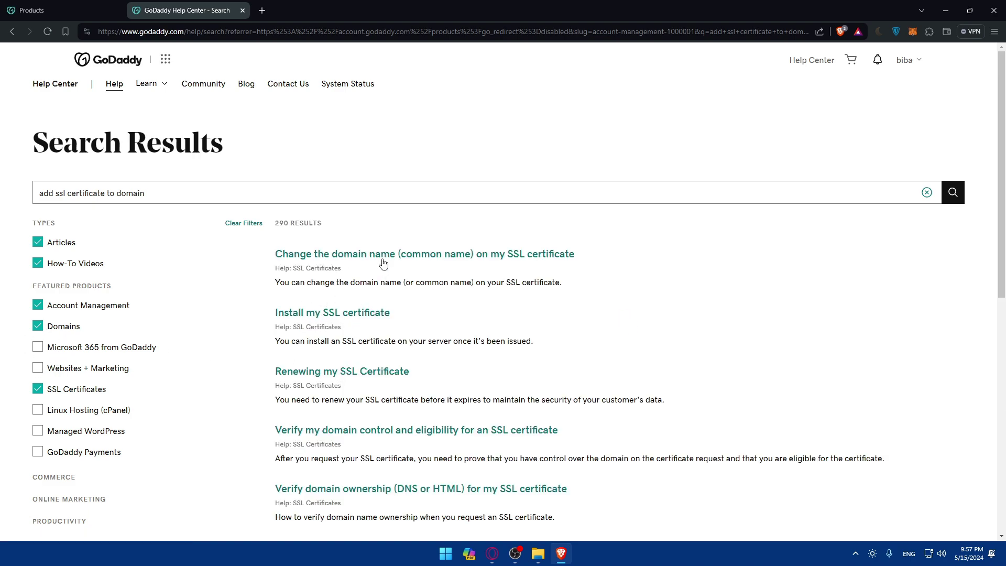
{"action": "middle_click", "coordinate": [536, 262]}
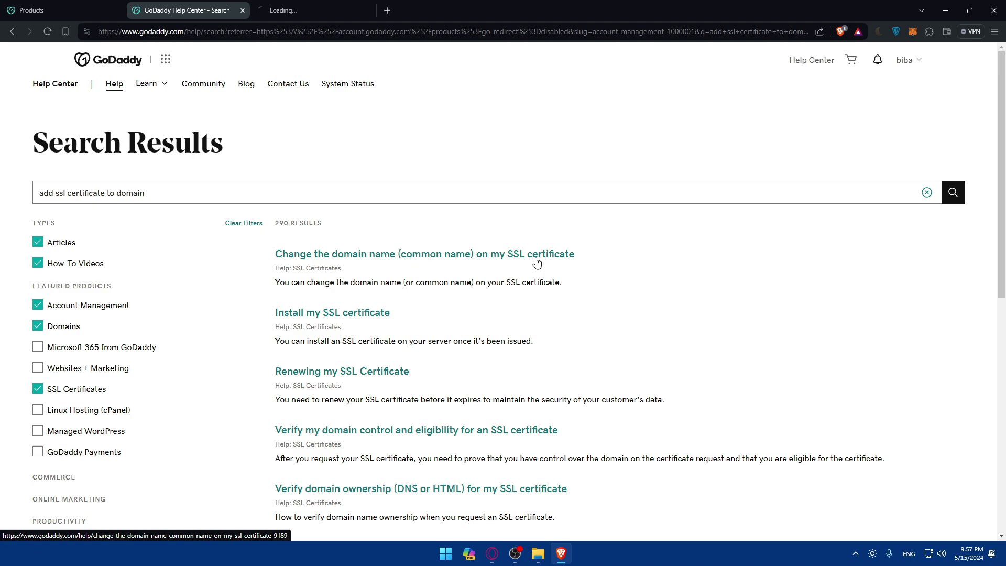
{"action": "middle_click", "coordinate": [335, 317]}
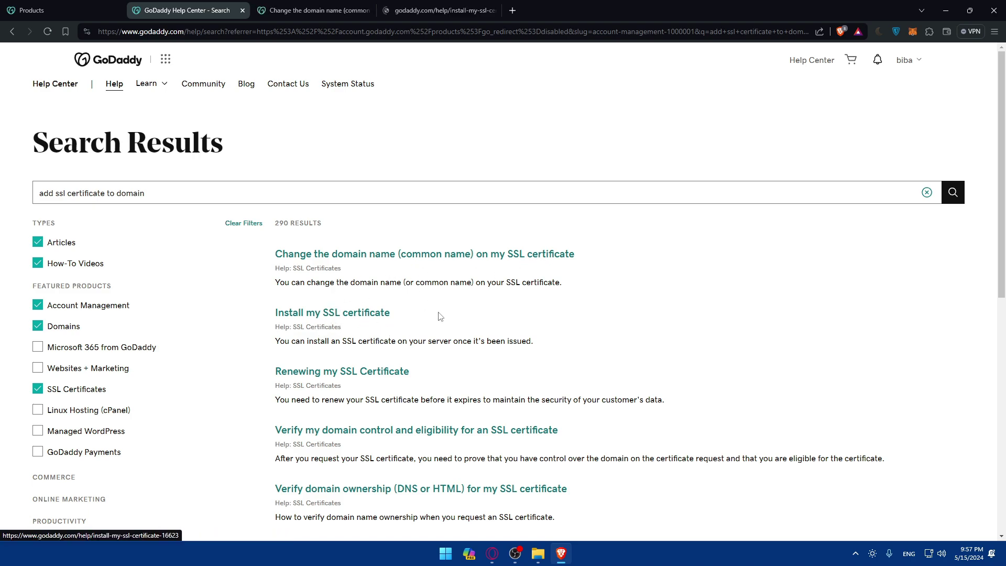
{"action": "left_click", "coordinate": [412, 10]}
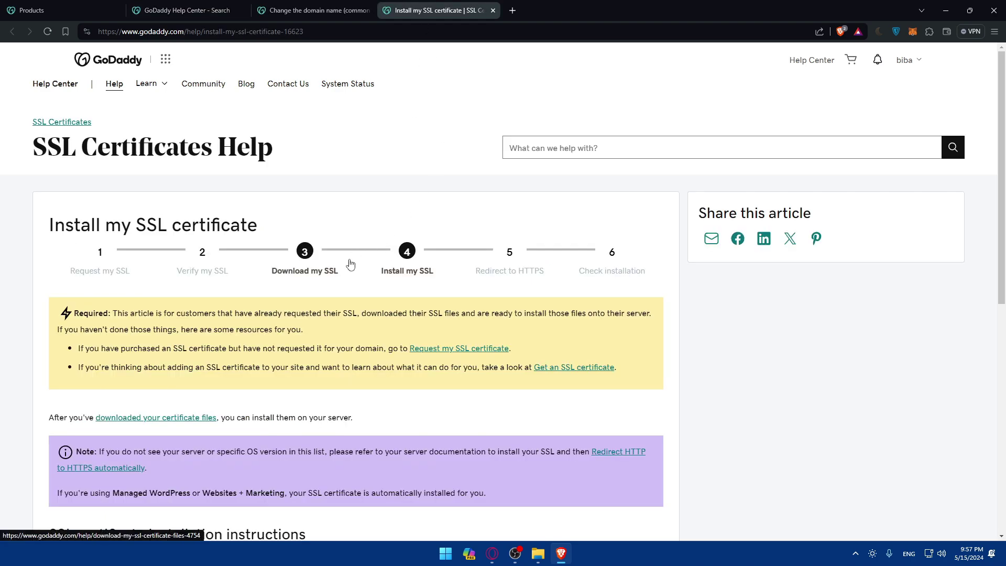
{"action": "scroll", "coordinate": [349, 262], "scroll_direction": "down", "scroll_amount": 8}
{"action": "scroll", "coordinate": [272, 234], "scroll_direction": "up", "scroll_amount": 6}
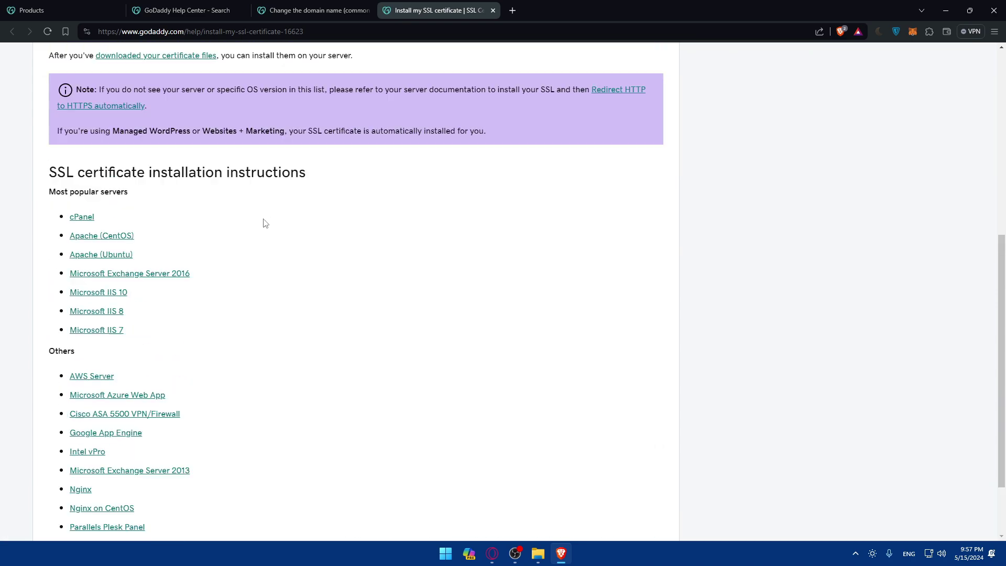